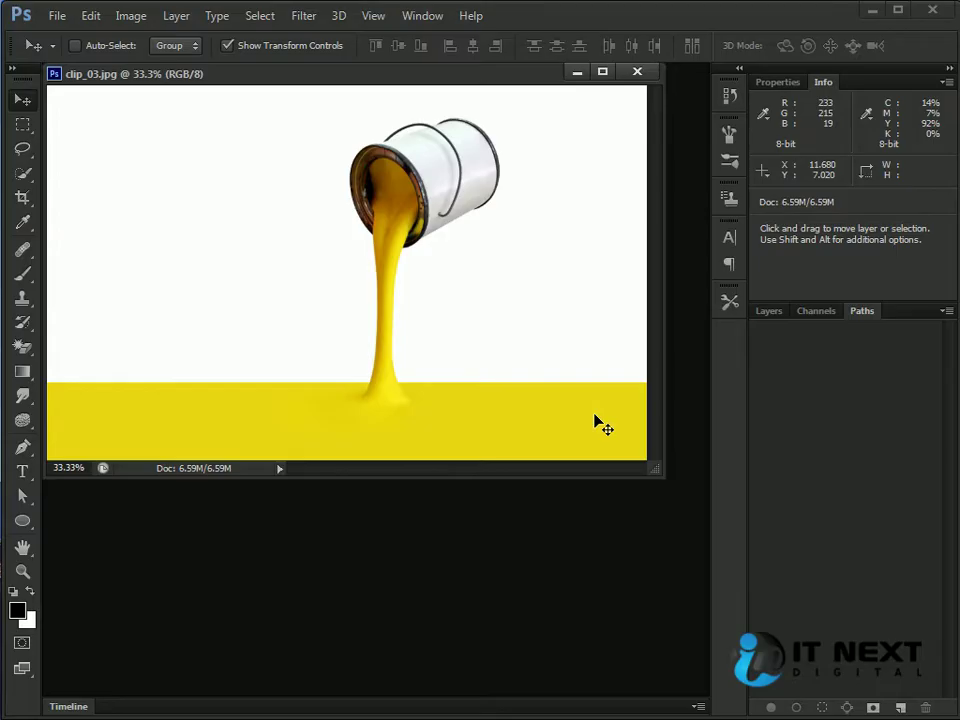
Add the horizontal text "Gaood color here" on the white area beside the paint can
drag(472, 79, 500, 138)
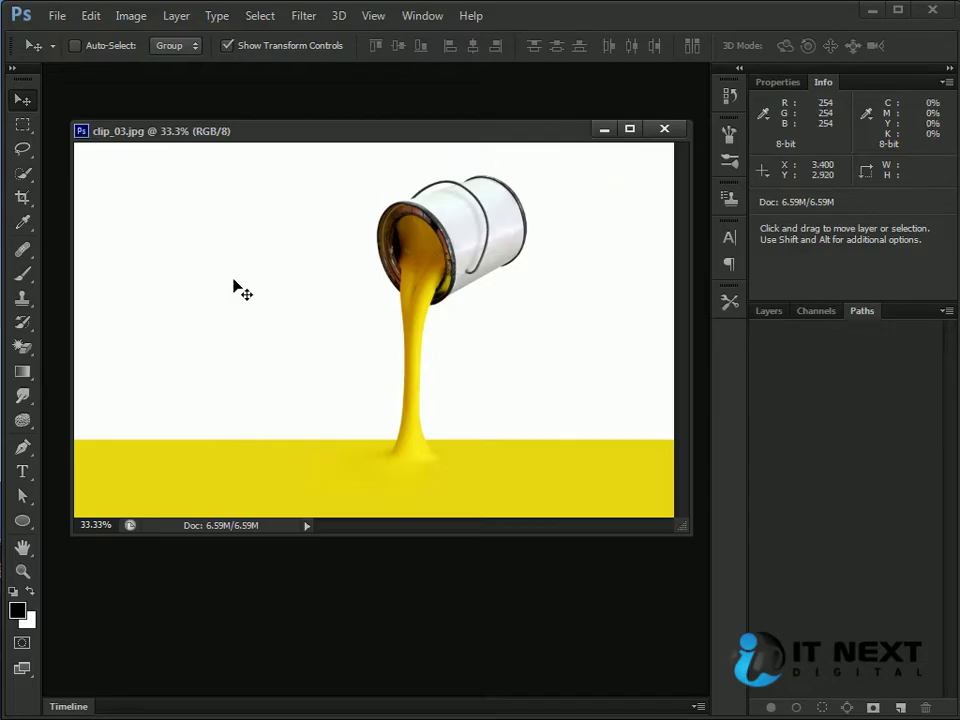
click(25, 476)
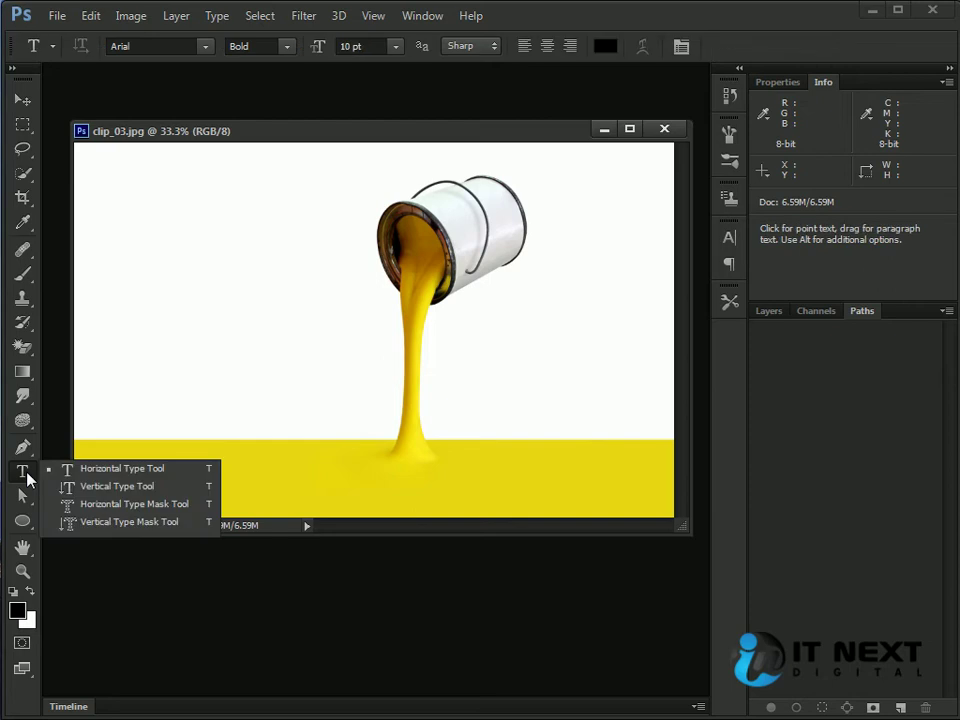
click(112, 470)
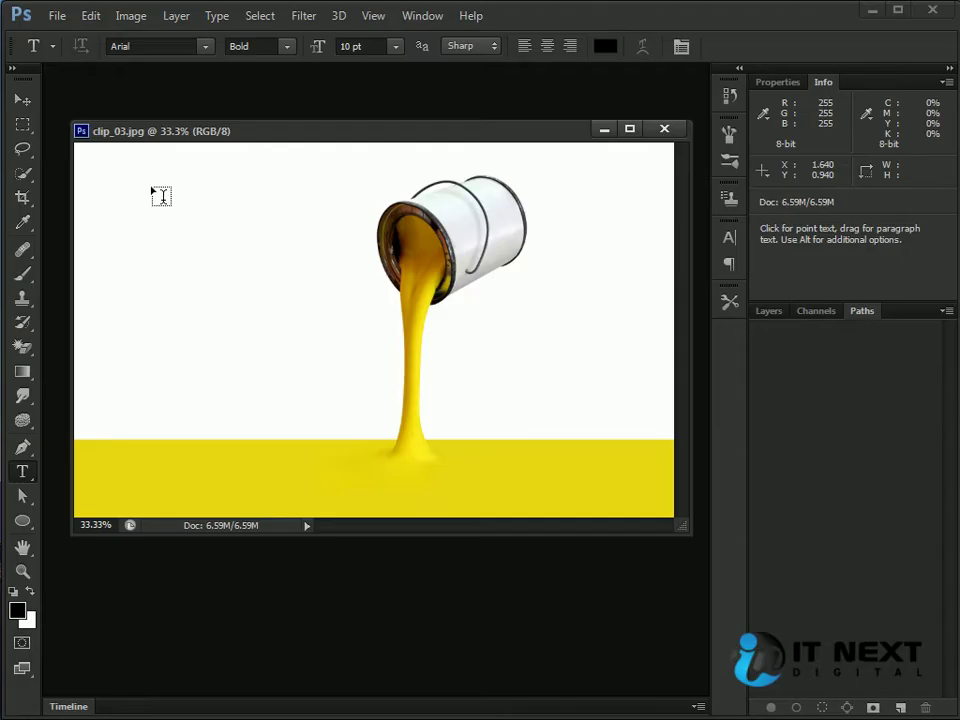
click(139, 254)
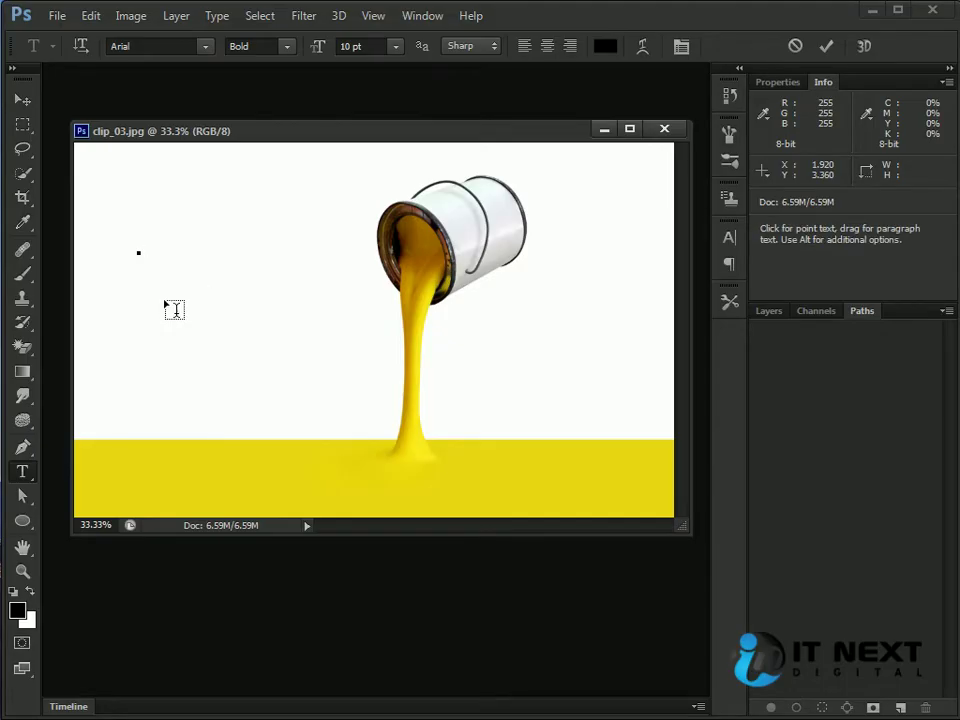
text(aaaa)
text(d col)
text(or here)
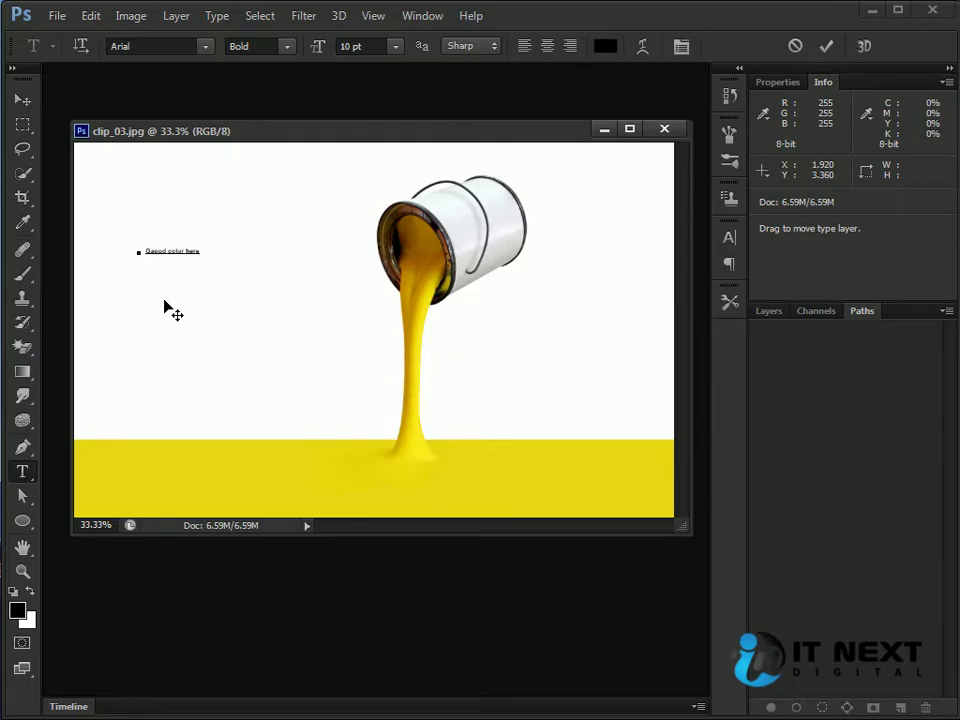
Enlarge all of the new text to 50 pt and commit it
key(ctrl+a)
key(ctrl+shift+period)
key(ctrl+shift+period)
key(ctrl+shift+period)
key(ctrl+shift+period)
key(ctrl+shift+period)
key(ctrl+shift+period)
key(ctrl+shift+period)
key(ctrl+shift+period)
key(ctrl+shift+period)
key(ctrl+shift+period)
key(ctrl+shift+period)
key(ctrl+shift+period)
key(ctrl+shift+period)
key(ctrl+shift+period)
key(ctrl+shift+period)
key(ctrl+shift+period)
key(ctrl+shift+period)
key(ctrl+shift+period)
key(ctrl+shift+period)
key(ctrl+shift+period)
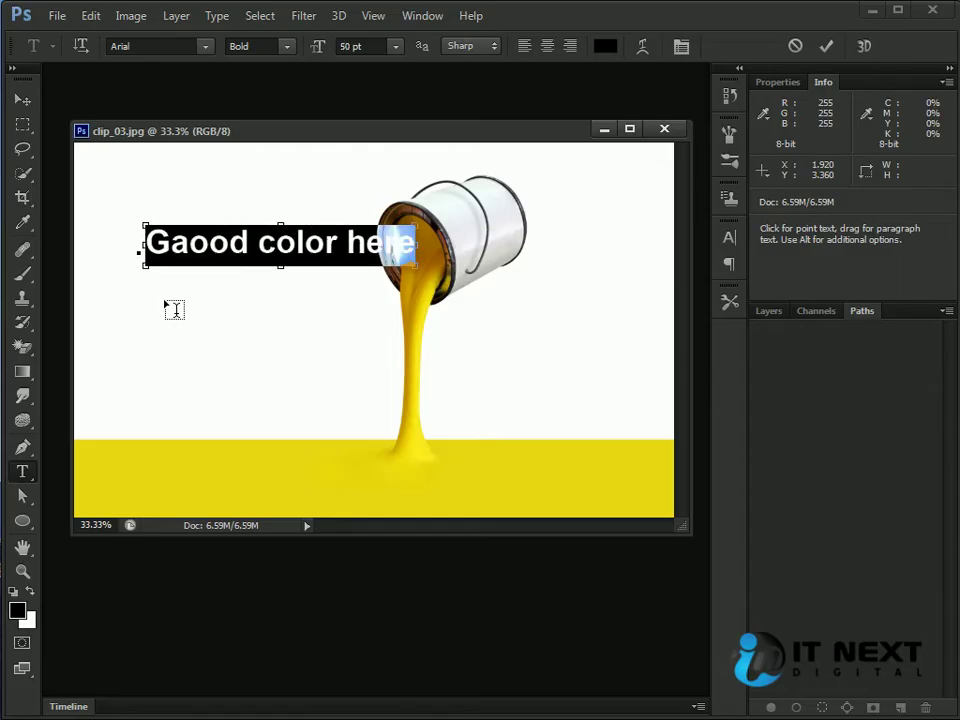
click(19, 99)
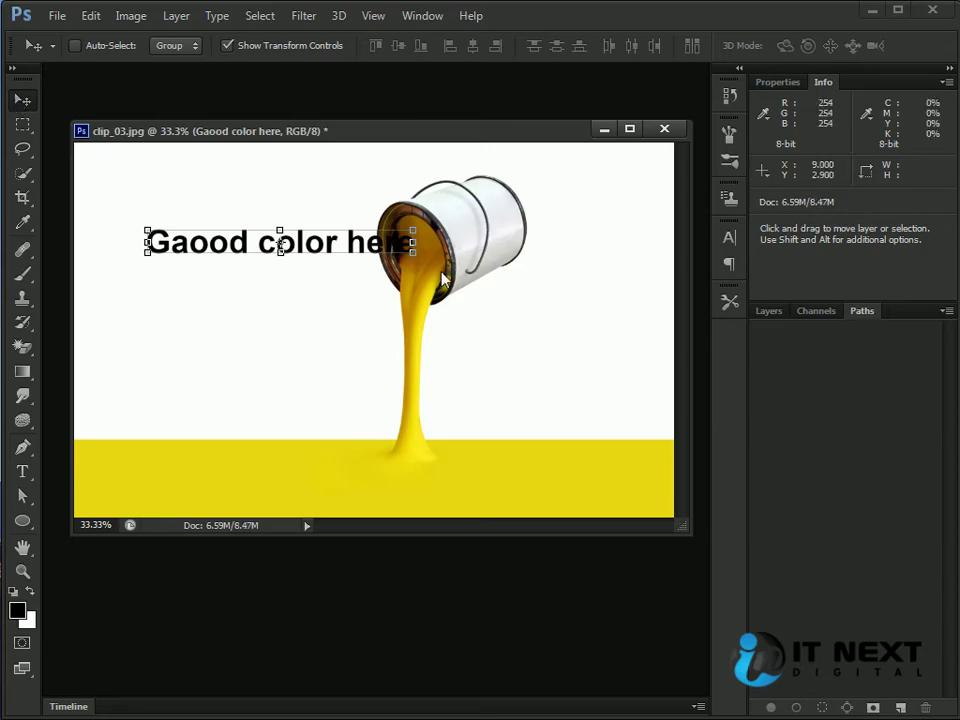
Correct the text to "Good color here" and move it down beside the paint stream, just above the yellow floor
click(768, 313)
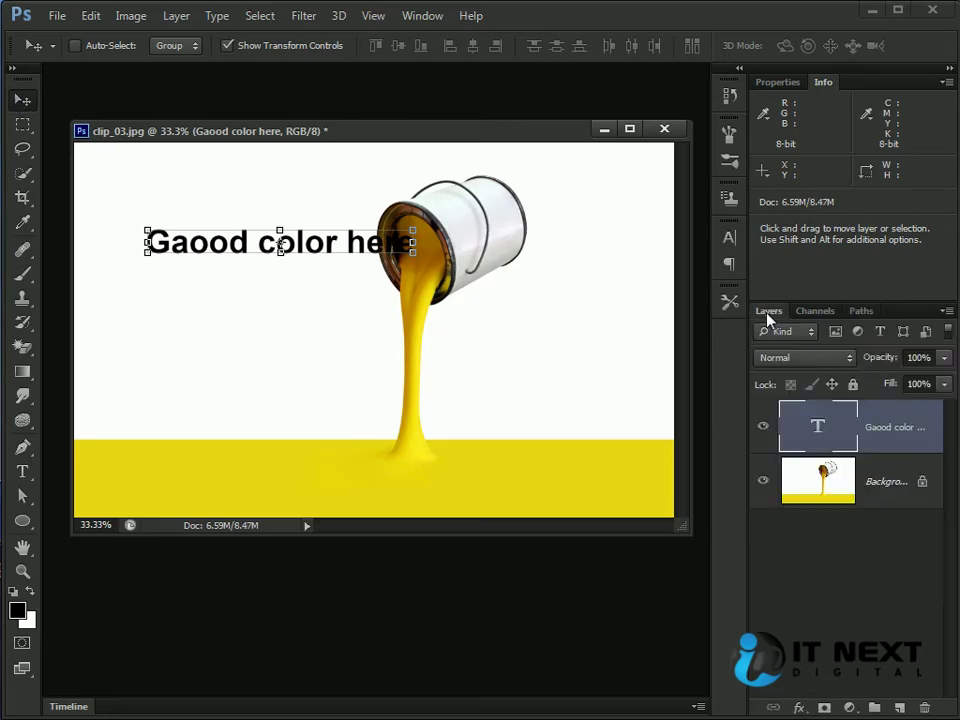
double_click(793, 421)
click(189, 242)
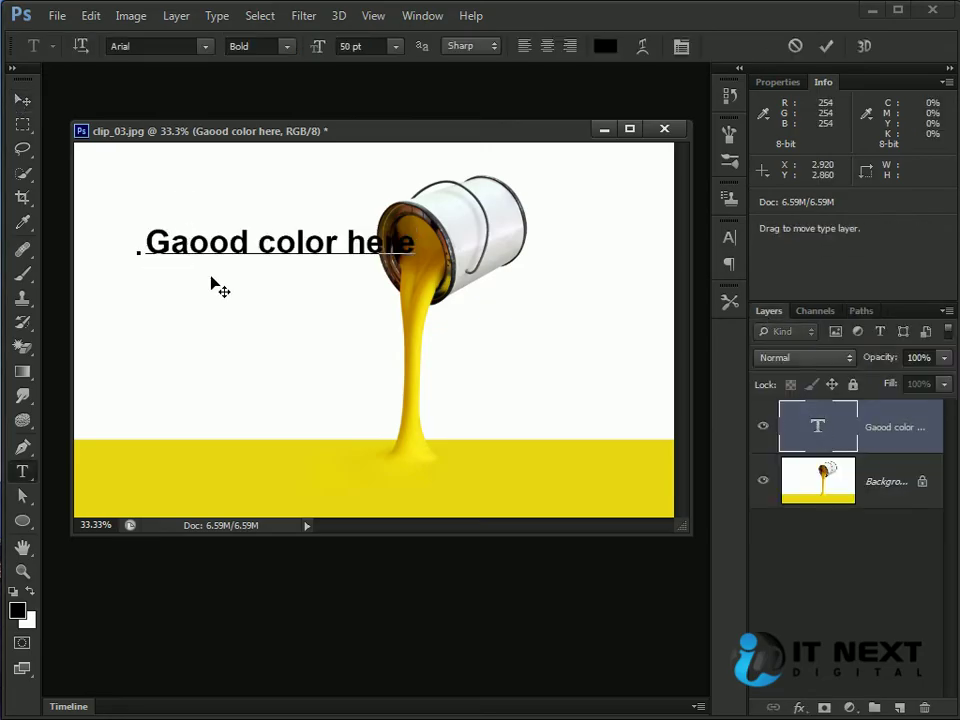
key(BackSpace)
click(19, 99)
drag(314, 241, 272, 358)
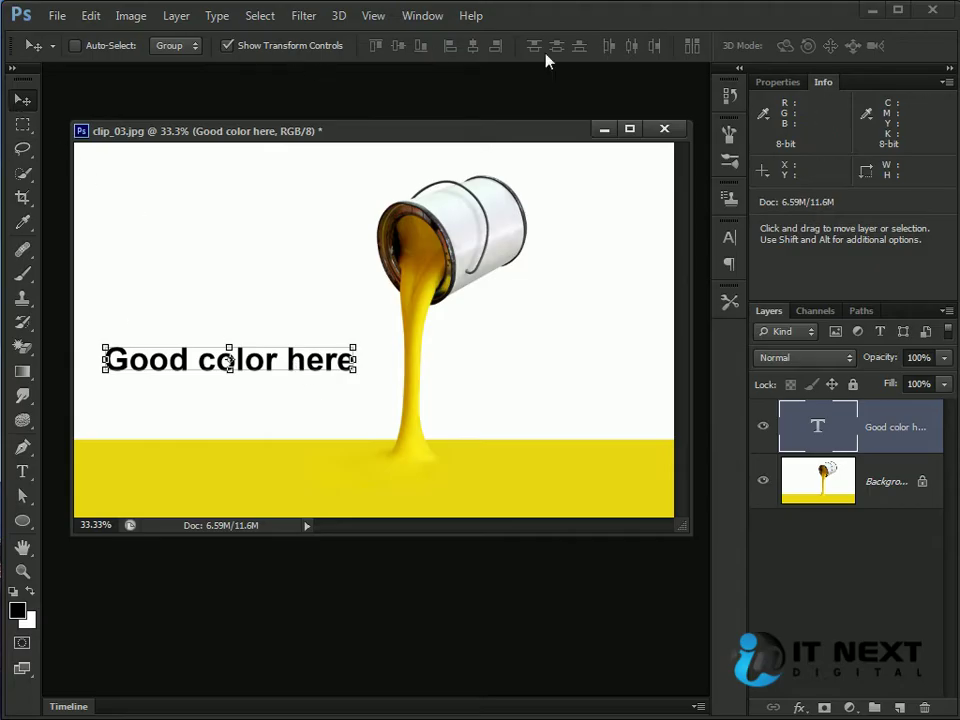
Try a horizontal Arc warp on the text with a bend of +57% and vertical distortion of 0%
click(25, 474)
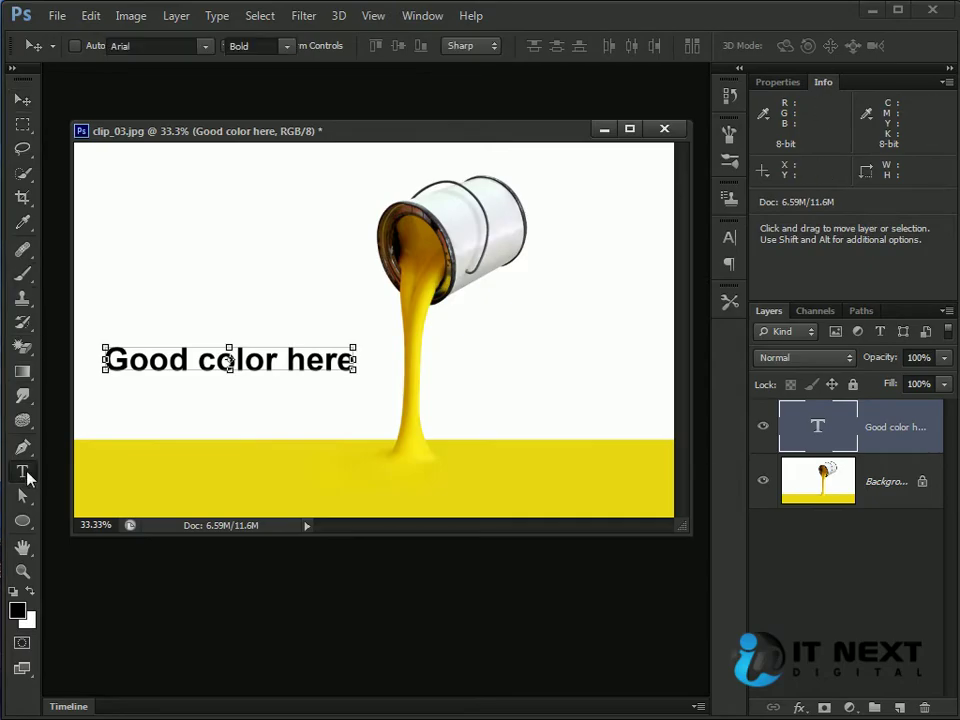
click(642, 46)
drag(866, 270, 557, 195)
click(604, 207)
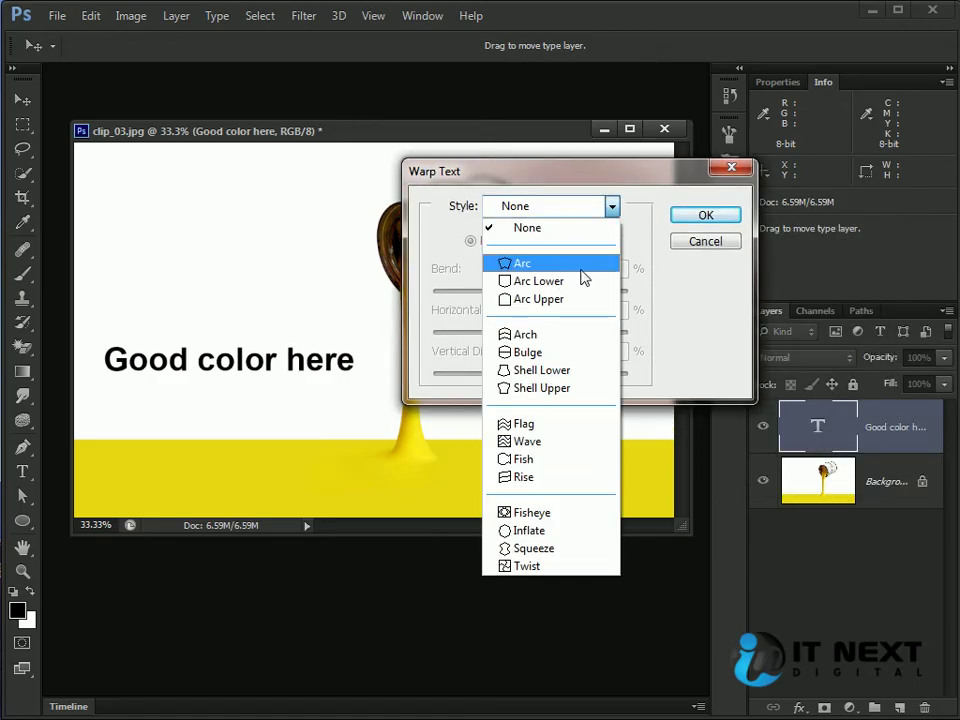
click(583, 264)
click(586, 214)
click(540, 262)
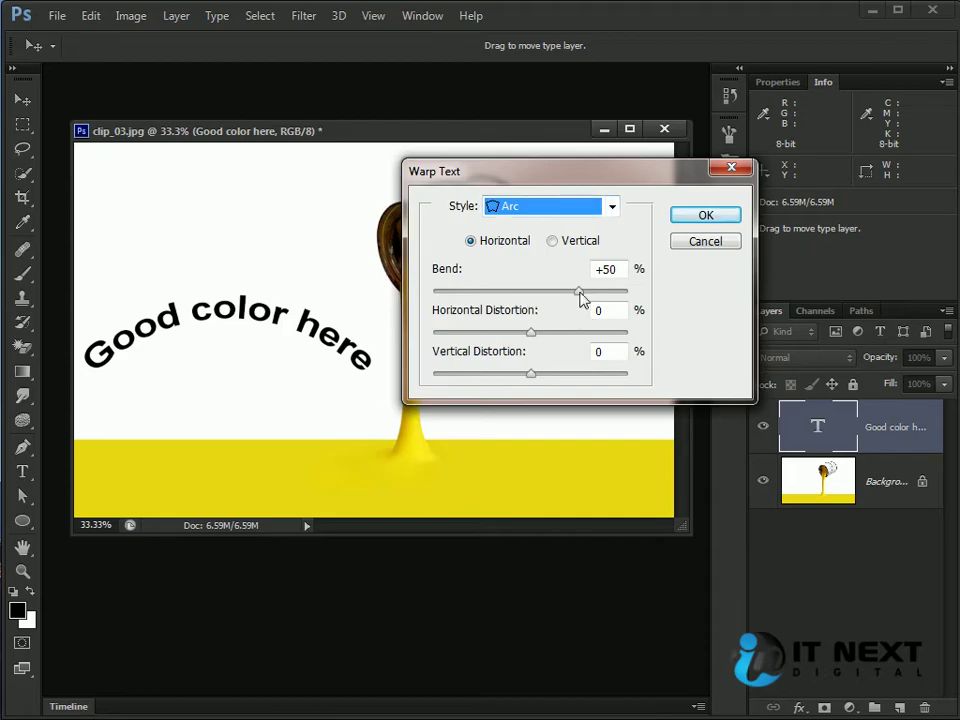
mouse_move(583, 298)
mouse_down()
mouse_move(530, 296)
mouse_move(589, 299)
mouse_up()
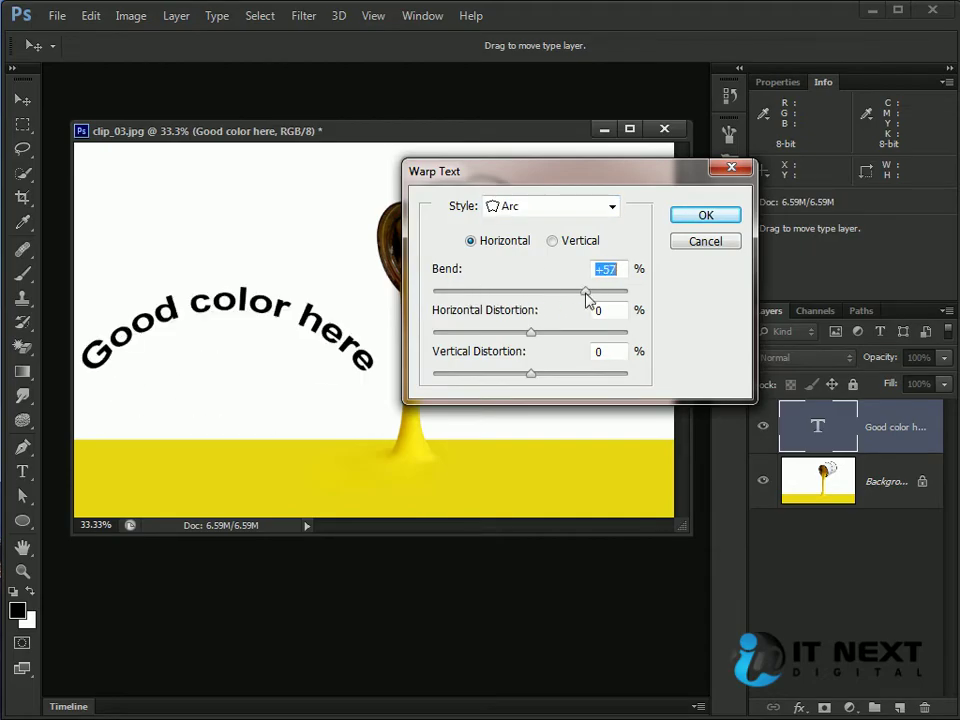
drag(530, 332, 526, 376)
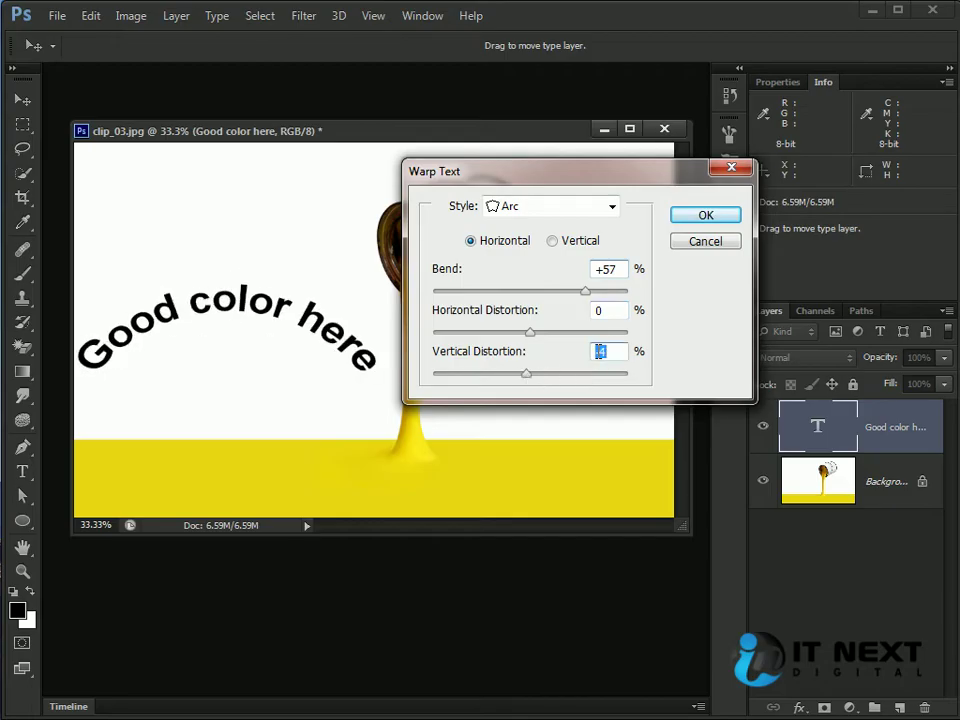
text(0)
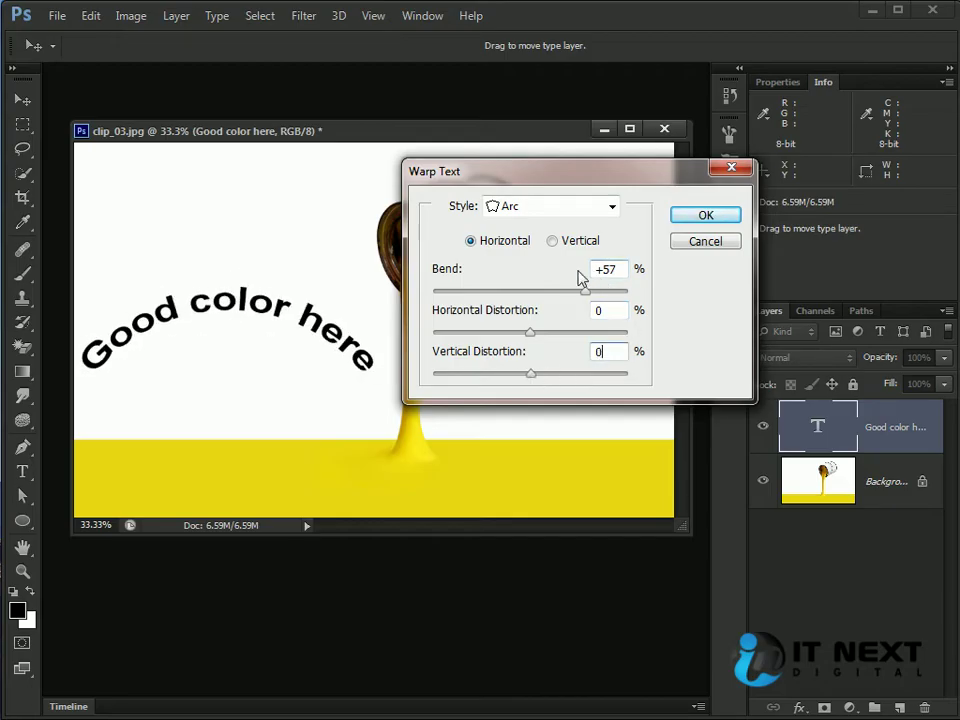
Try the vertical warp orientation, return to horizontal and switch the text warp style to Arc Lower
click(551, 242)
click(499, 242)
click(546, 210)
click(550, 275)
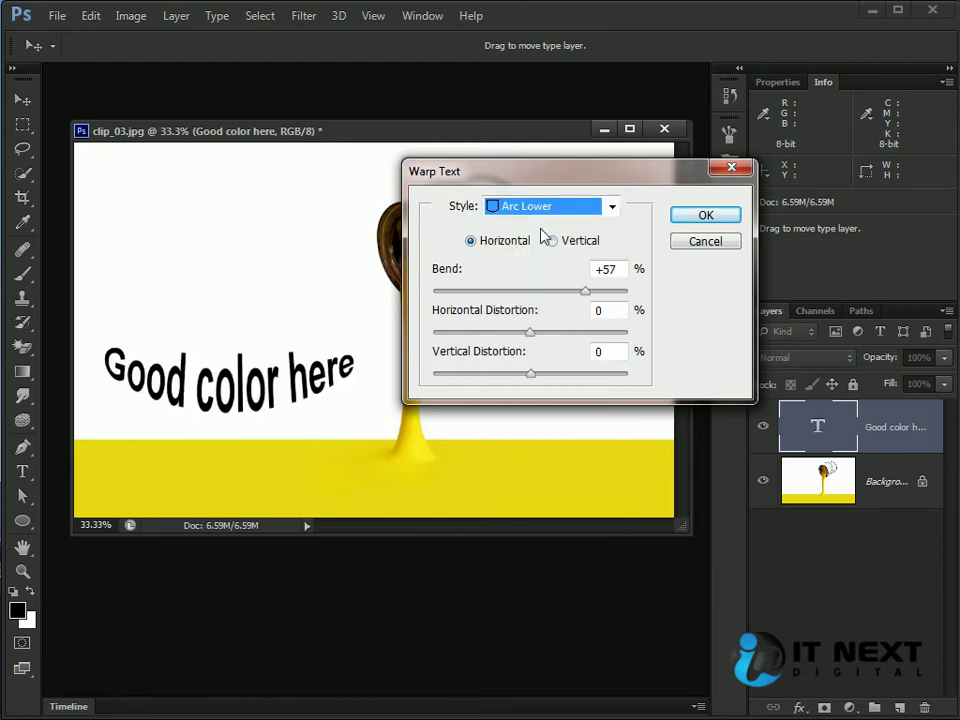
Try the Wave warp style on the text with a stronger bend
click(575, 207)
click(560, 445)
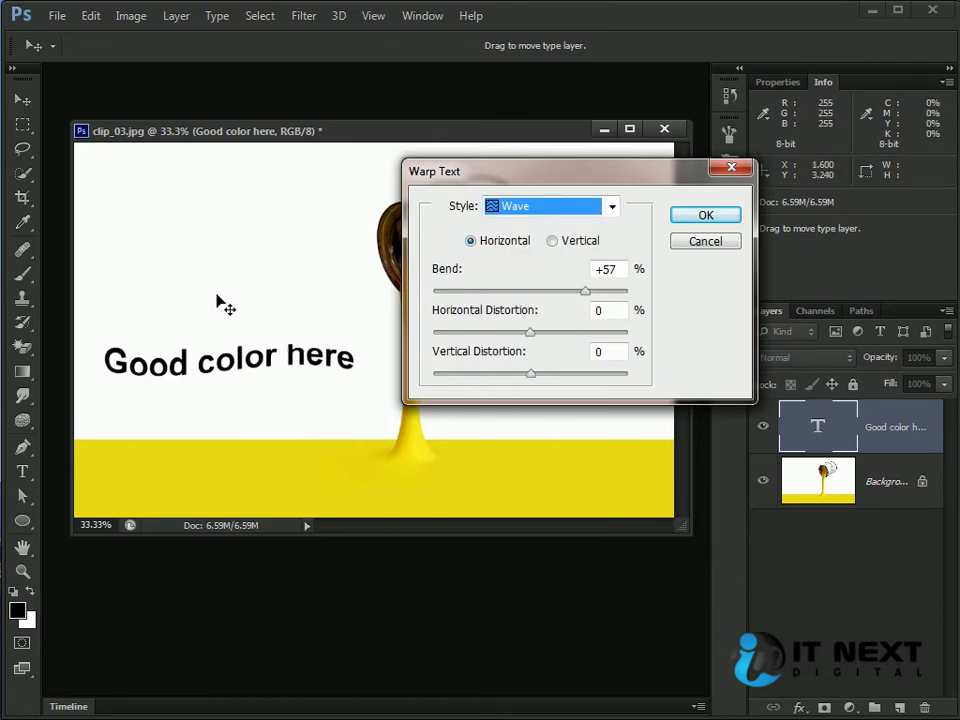
mouse_move(585, 291)
mouse_down()
mouse_move(534, 296)
mouse_move(597, 303)
mouse_up()
Try the Fish warp style on the text with a bend of +59% in horizontal orientation
click(574, 210)
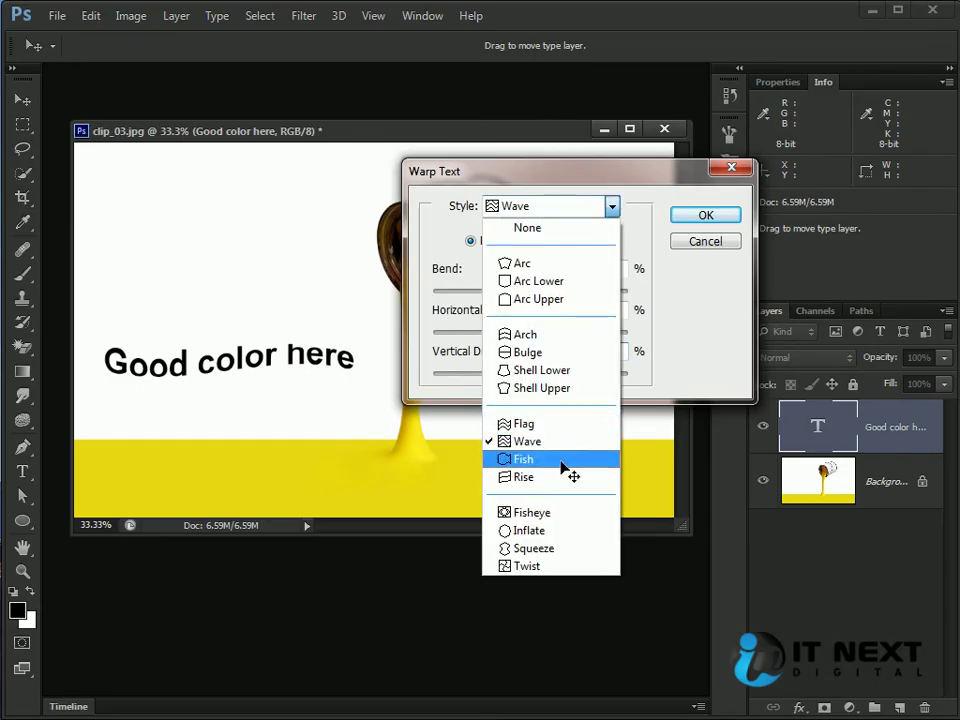
click(562, 459)
mouse_move(601, 290)
mouse_down()
mouse_move(435, 258)
mouse_move(446, 311)
mouse_move(600, 313)
mouse_move(578, 279)
mouse_move(590, 282)
mouse_up()
click(562, 244)
click(472, 242)
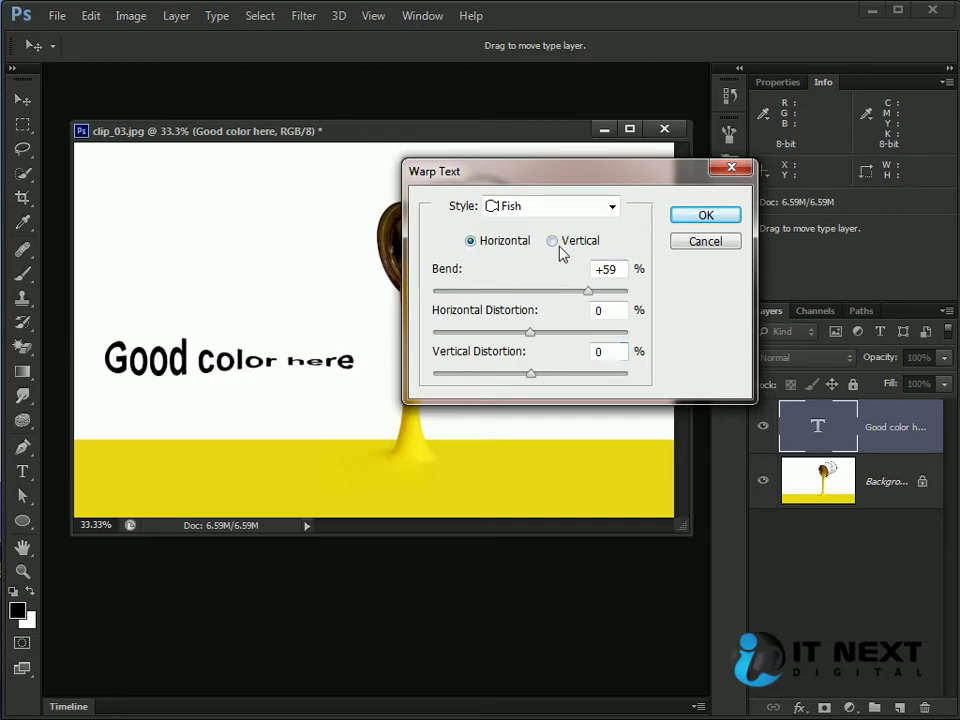
click(567, 207)
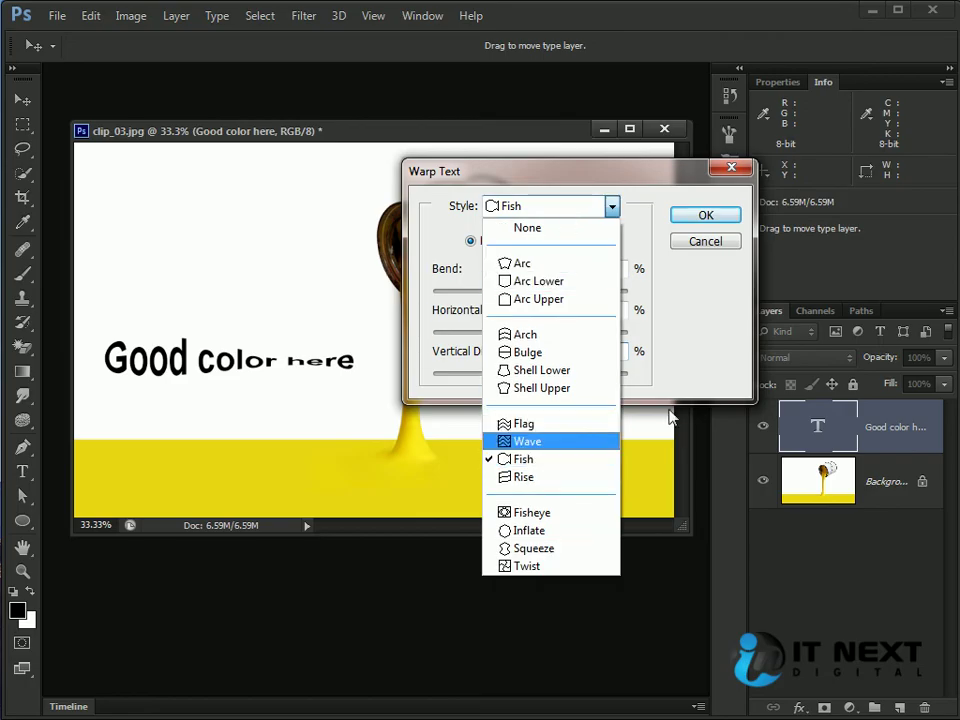
click(555, 206)
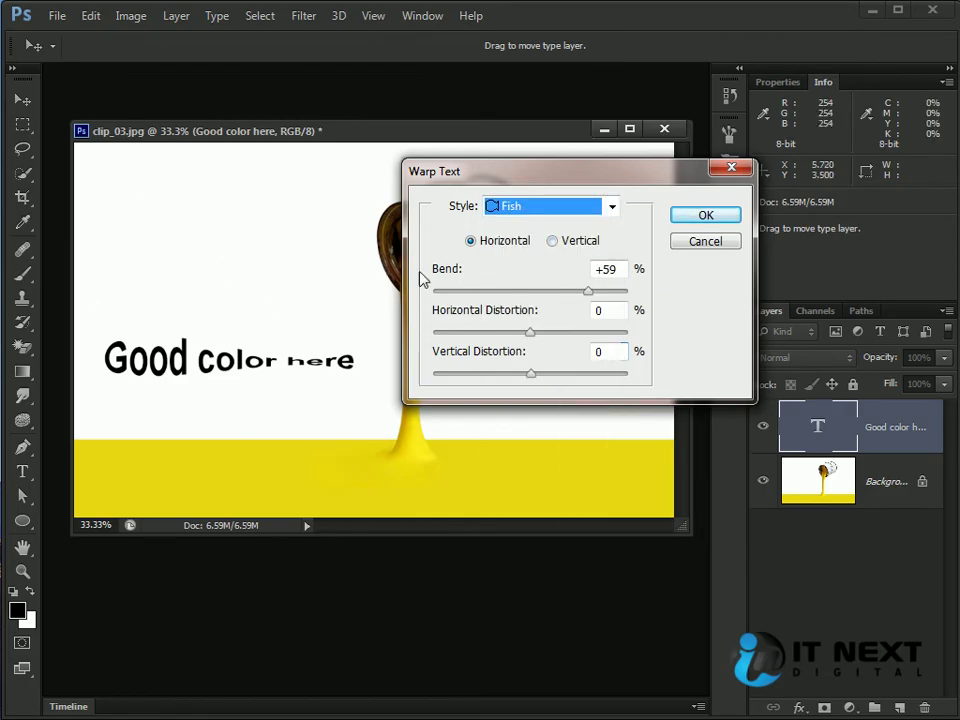
Try the Inflate warp style with a reduced bend and cancel the text warp
click(556, 205)
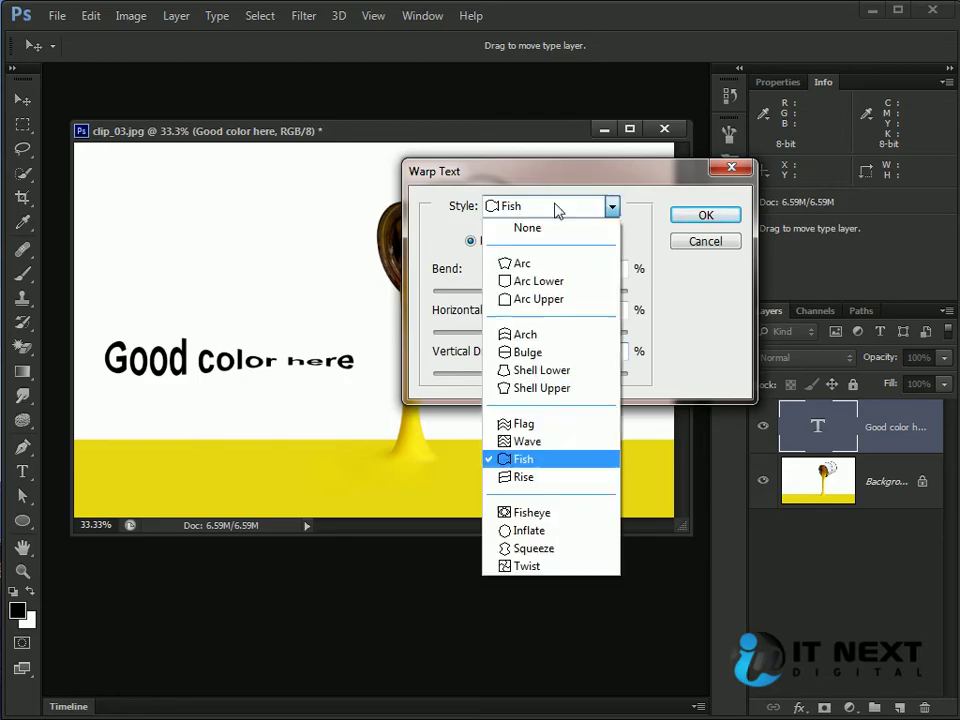
click(555, 531)
drag(585, 290, 553, 302)
click(690, 246)
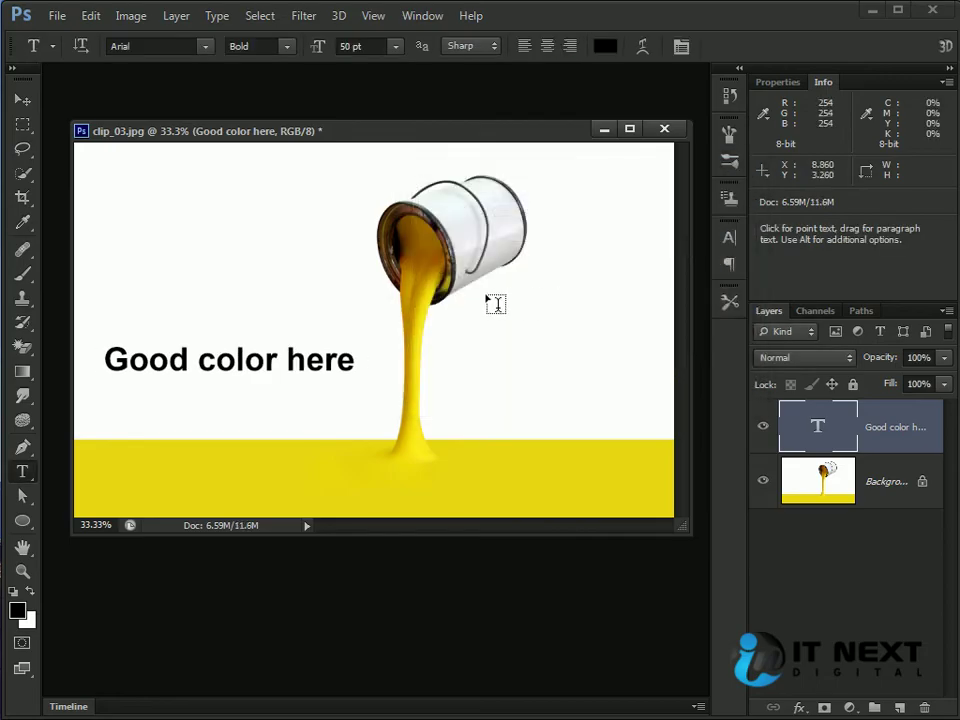
Delete the "Good color here" text layer
click(22, 100)
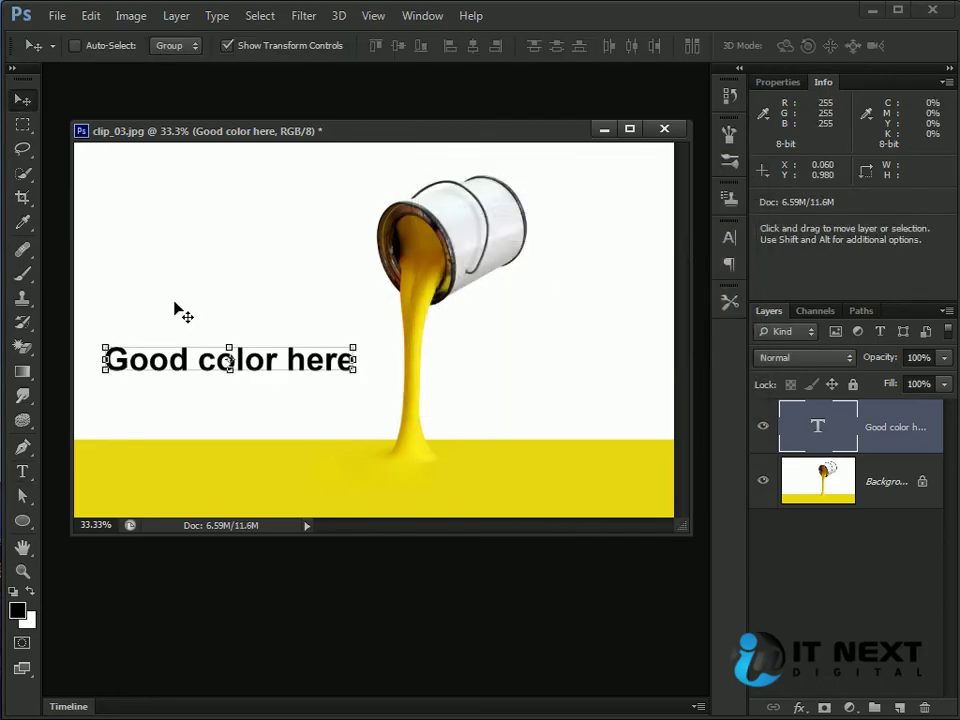
key(Delete)
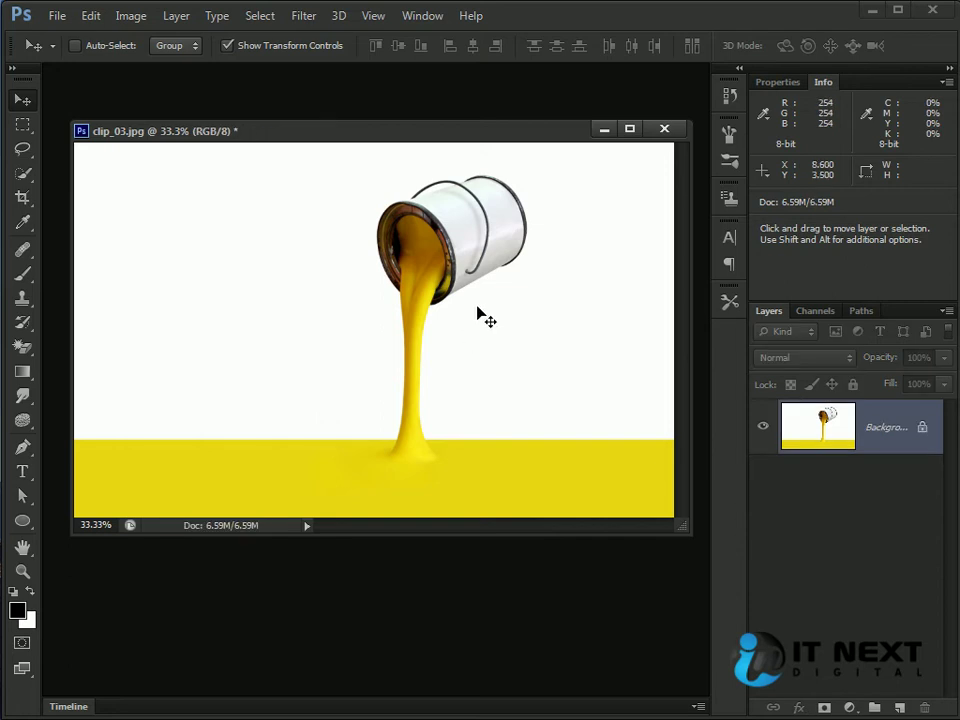
Select the paint can and the upper part of the stream with a rectangular marquee of about 5.82 × 4.48 in
click(22, 124)
mouse_move(378, 162)
mouse_down()
mouse_move(564, 310)
mouse_move(531, 311)
mouse_move(587, 356)
mouse_move(568, 356)
mouse_move(598, 365)
mouse_up()
drag(557, 297, 557, 293)
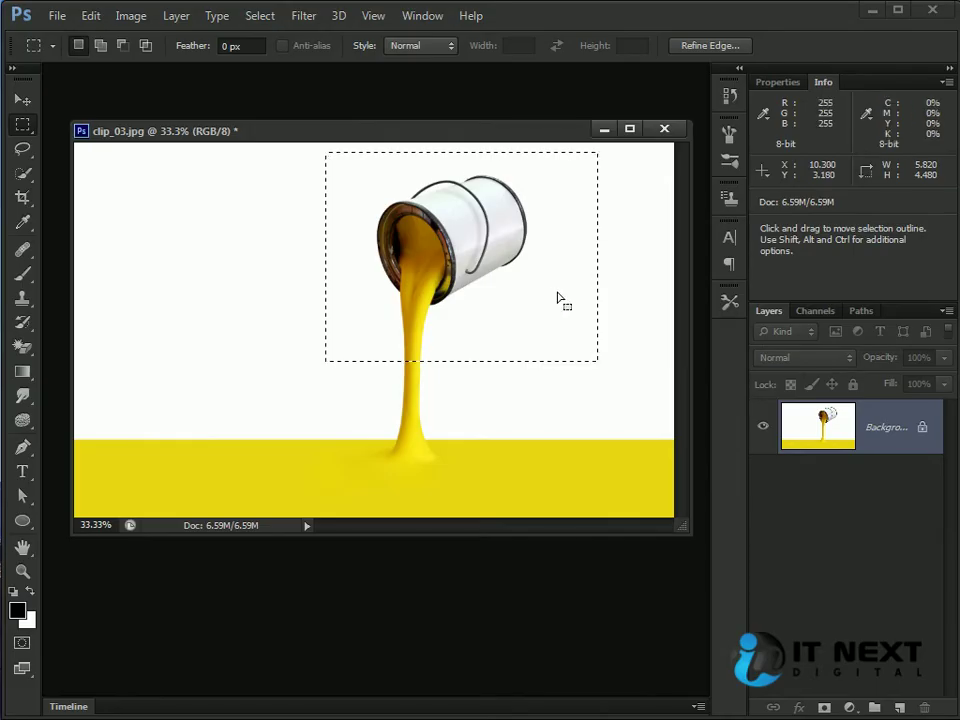
Copy the selected area and paste it into a new 873 × 672 pixel RGB document at 150 pixels/inch
key(ctrl)
key(ctrl+c)
key(ctrl+n)
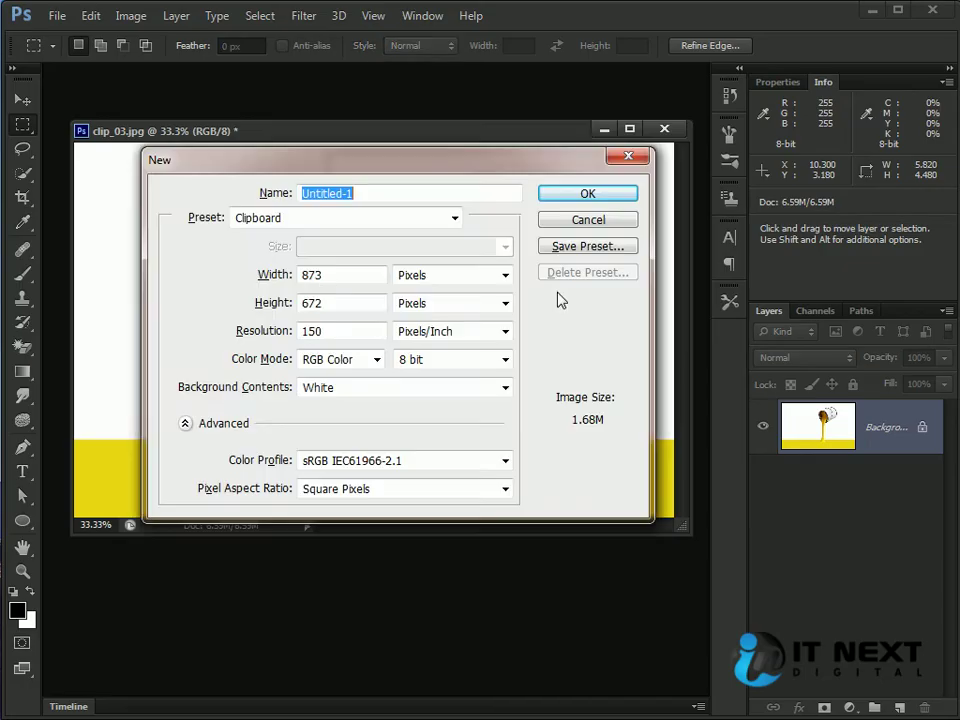
key(Return)
key(ctrl+v)
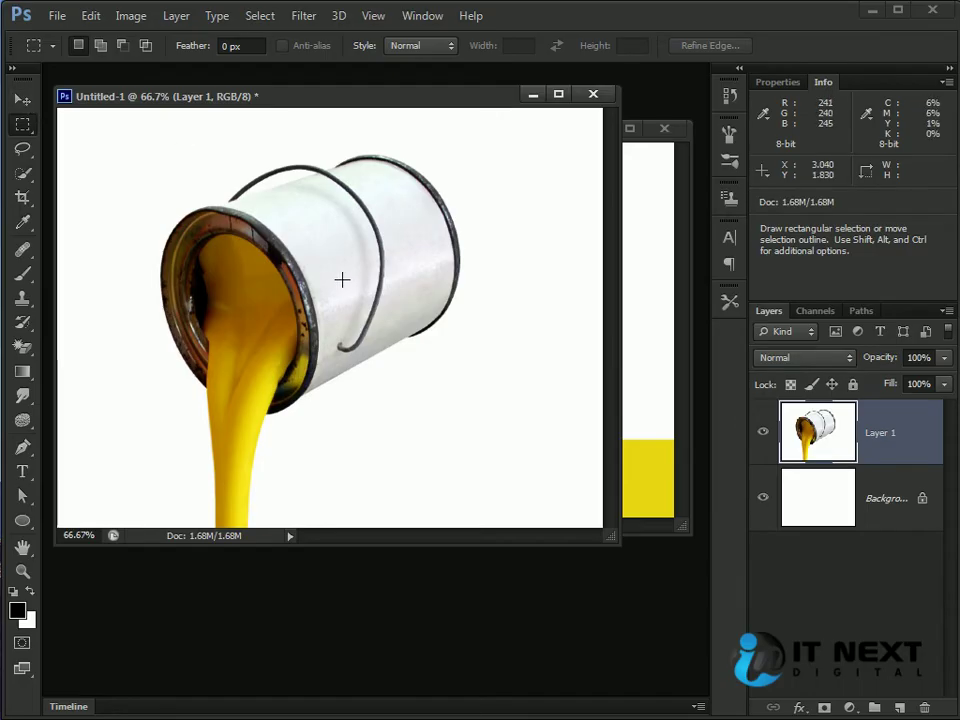
Move the pasted paint can layer slightly left and down within the new document
click(33, 108)
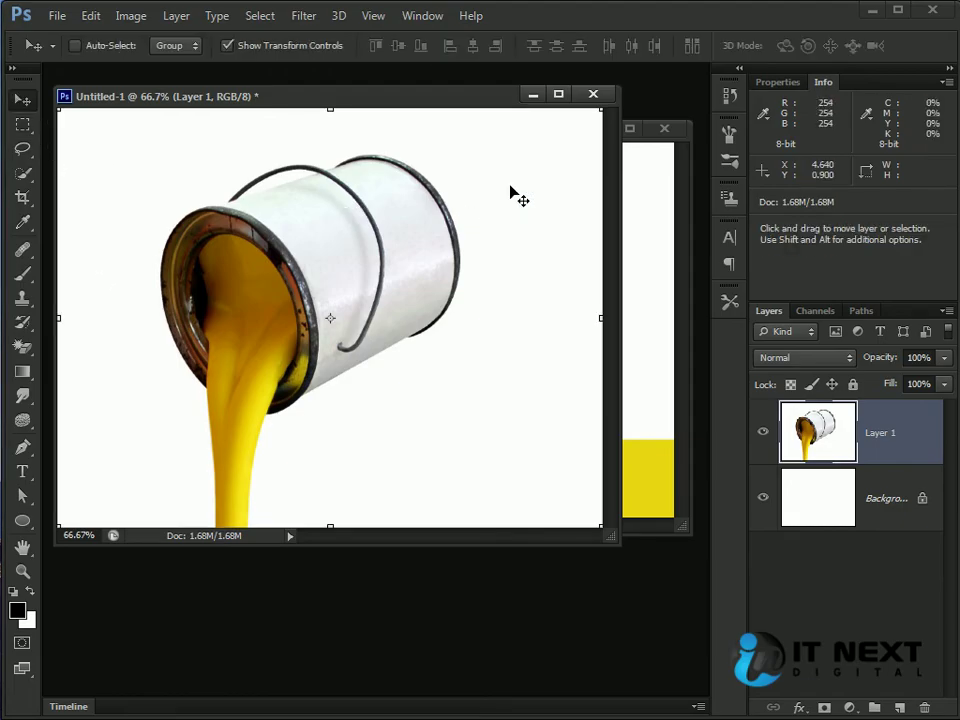
drag(515, 192, 493, 222)
drag(594, 130, 373, 504)
key(Escape)
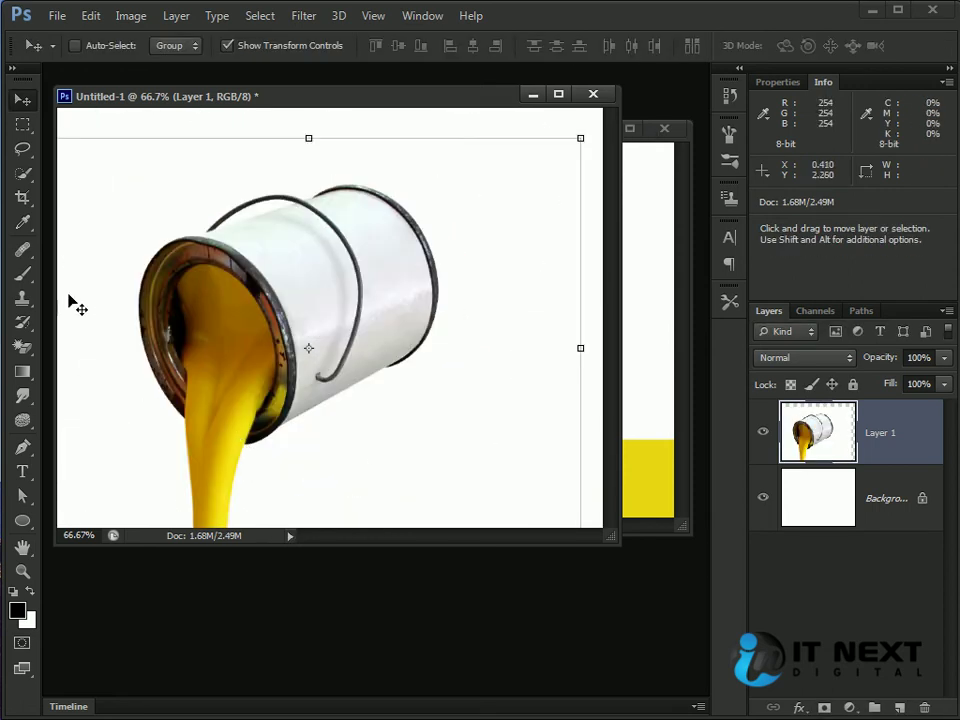
Start a crop and straighten it along the tilted paint can's long axis, rotating the image about 26.7°
click(25, 200)
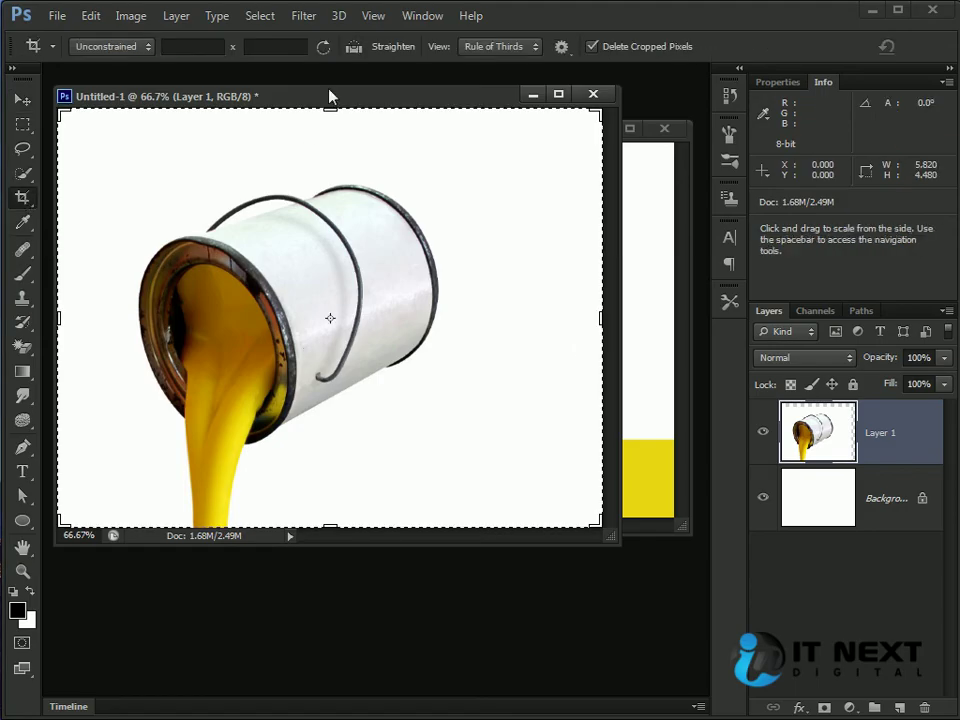
click(351, 46)
drag(444, 214, 120, 371)
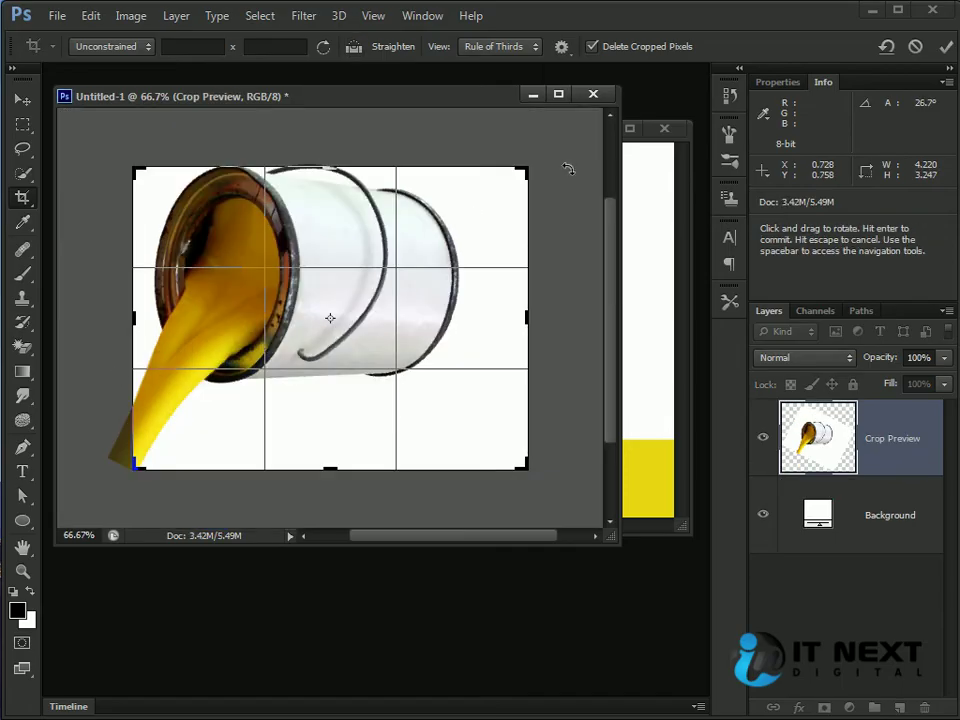
Rotate the crop to about 114° so the can stands upright, enlarge the frame to about 4.85 × 3.97 in and apply it
drag(540, 162, 484, 467)
drag(145, 176, 99, 129)
drag(555, 480, 549, 521)
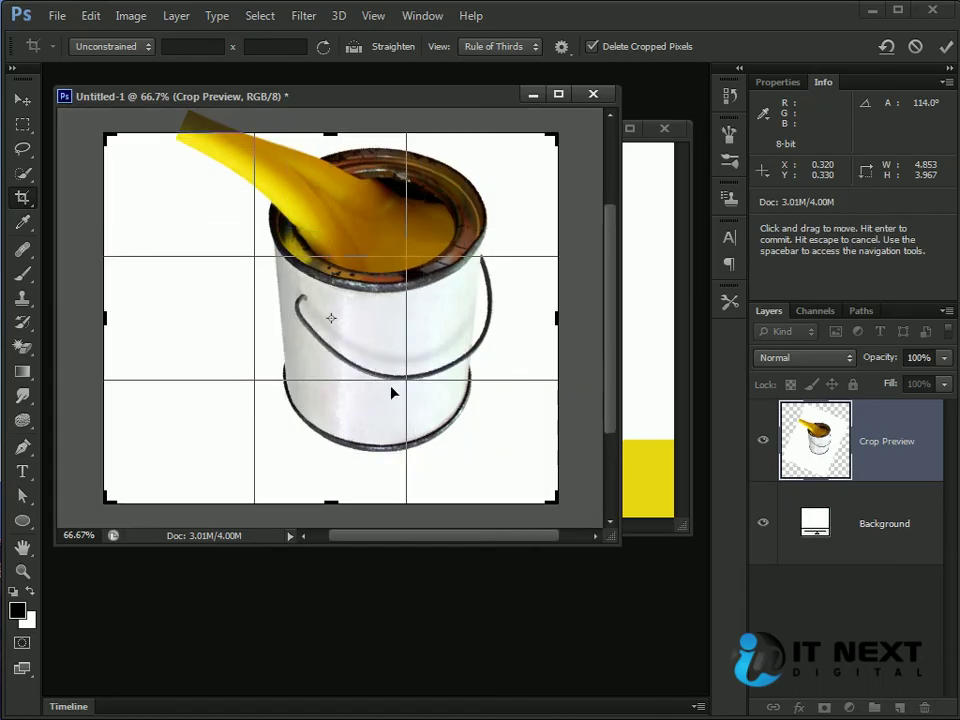
key(Return)
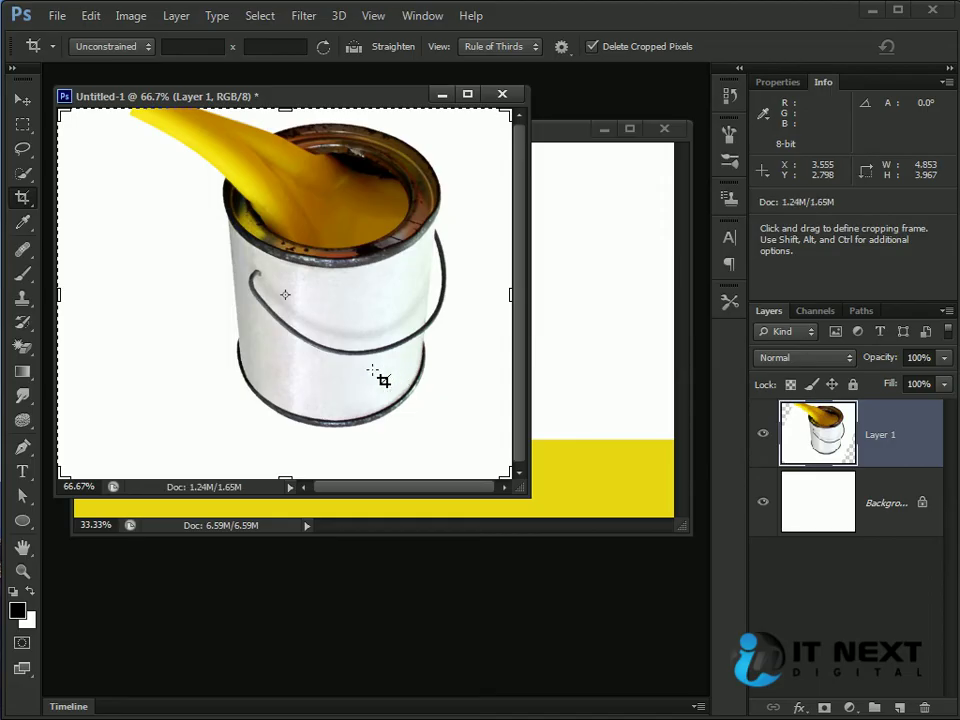
Add the text "Color" in black Arial Bold at 50 pt on the front of the can, correcting the capital O
key(t)
click(279, 381)
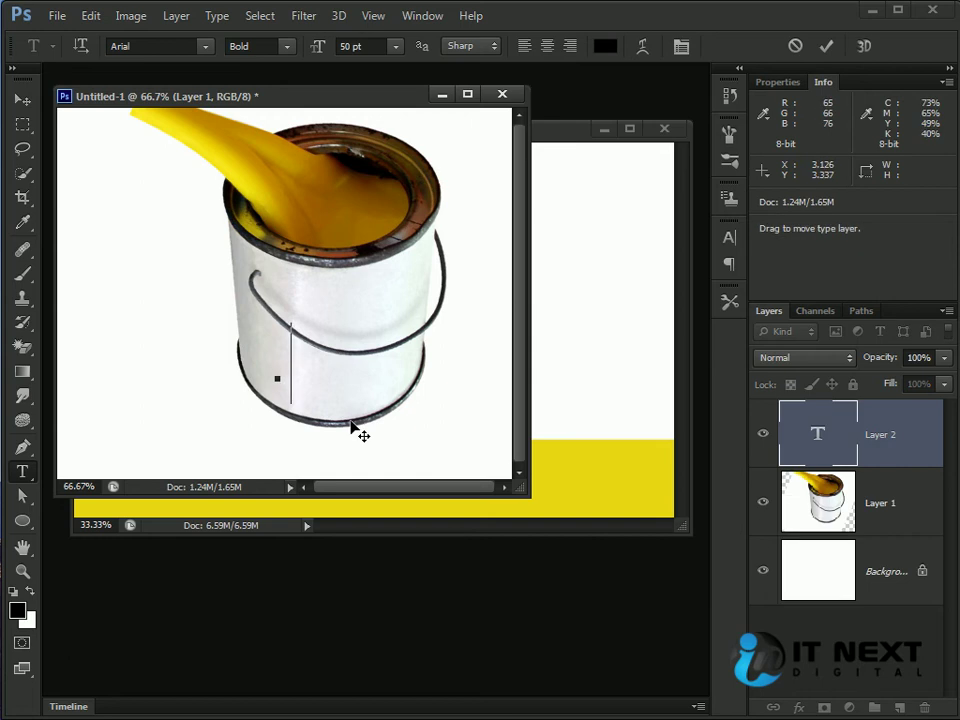
text(co)
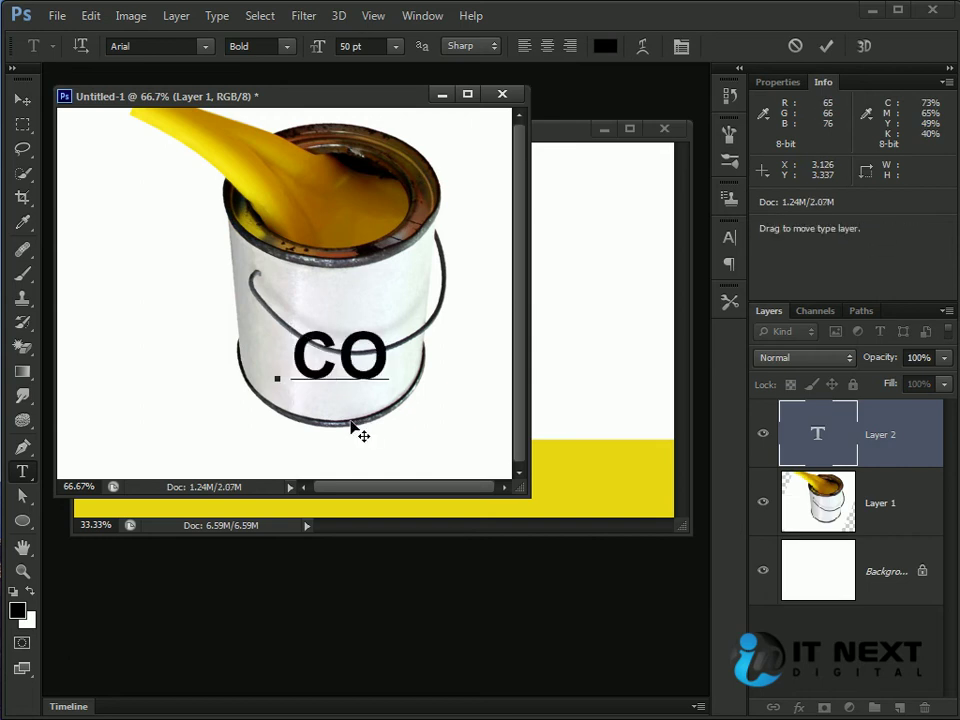
text(lor)
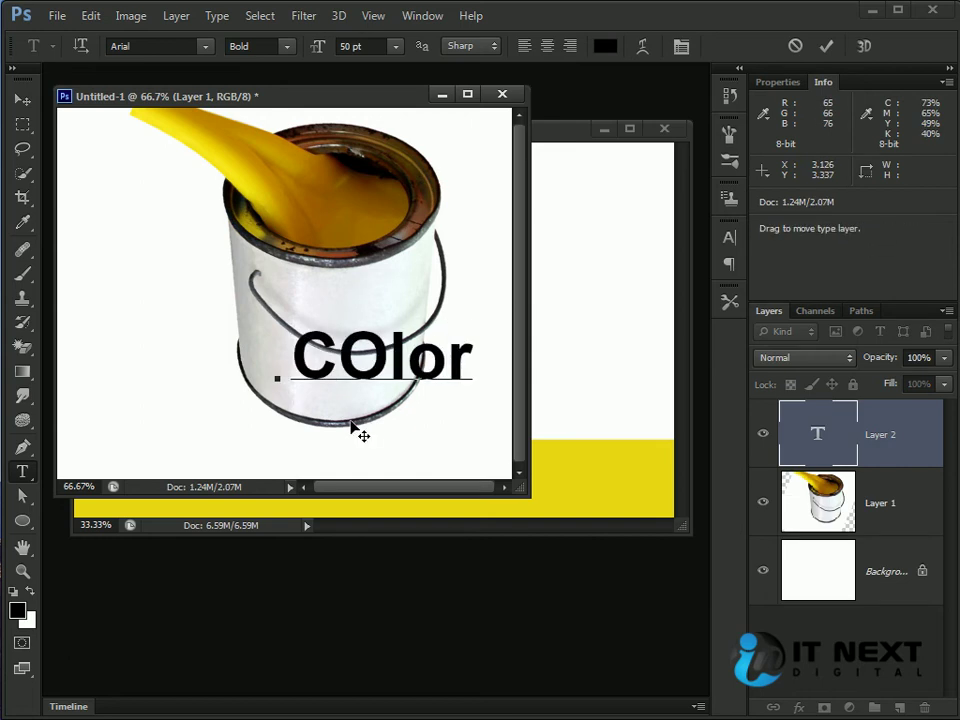
click(388, 360)
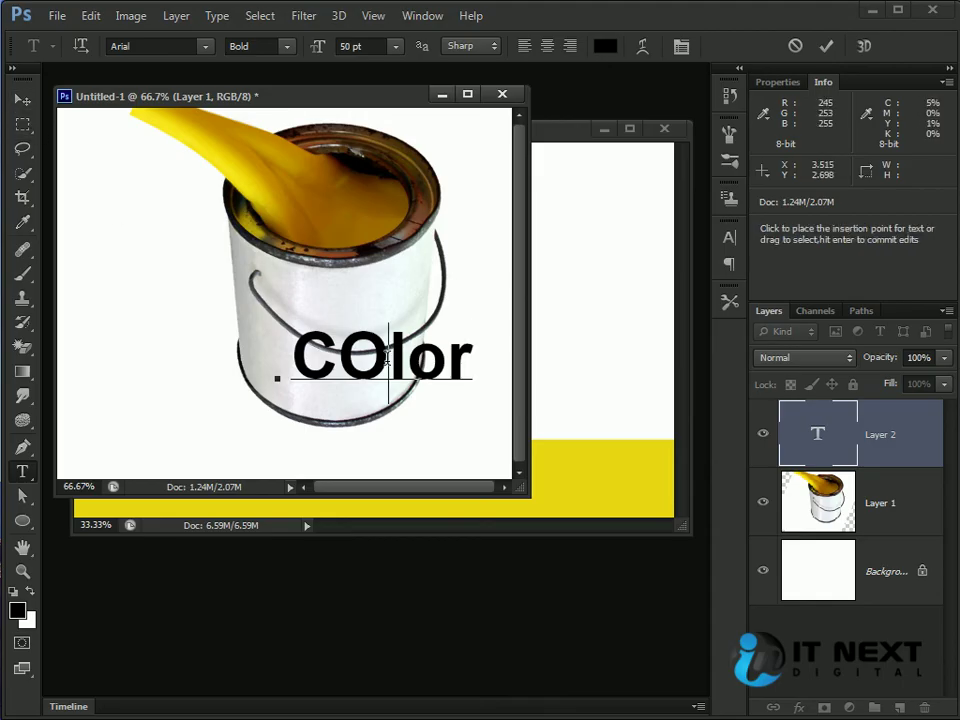
key(BackSpace)
text(o)
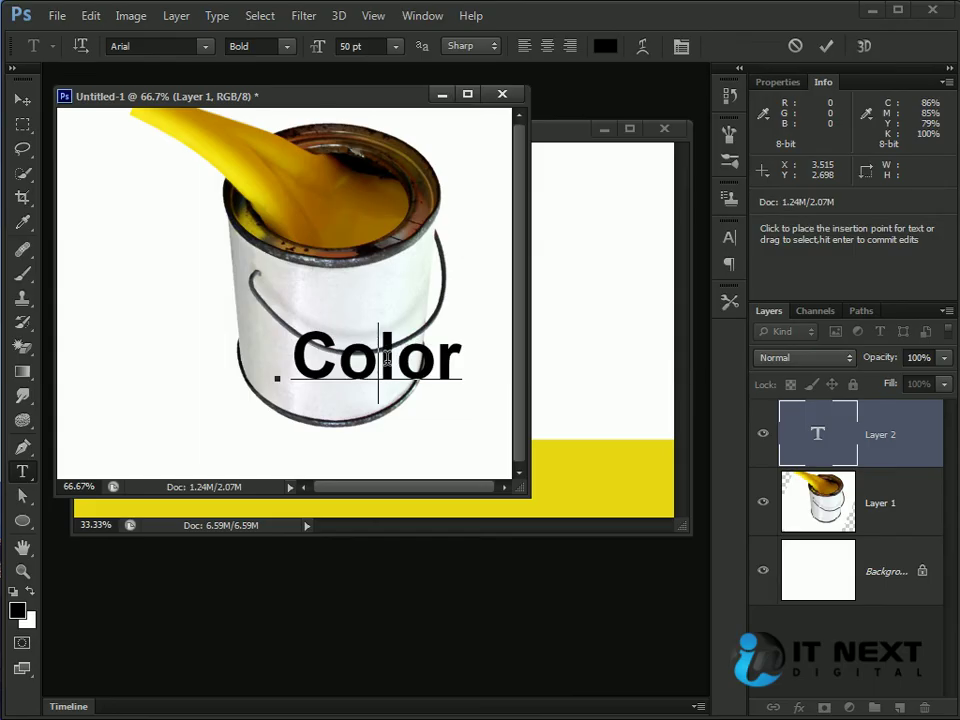
Move the "Color" text up onto the can's front, just below the rim
click(22, 100)
drag(445, 373, 397, 377)
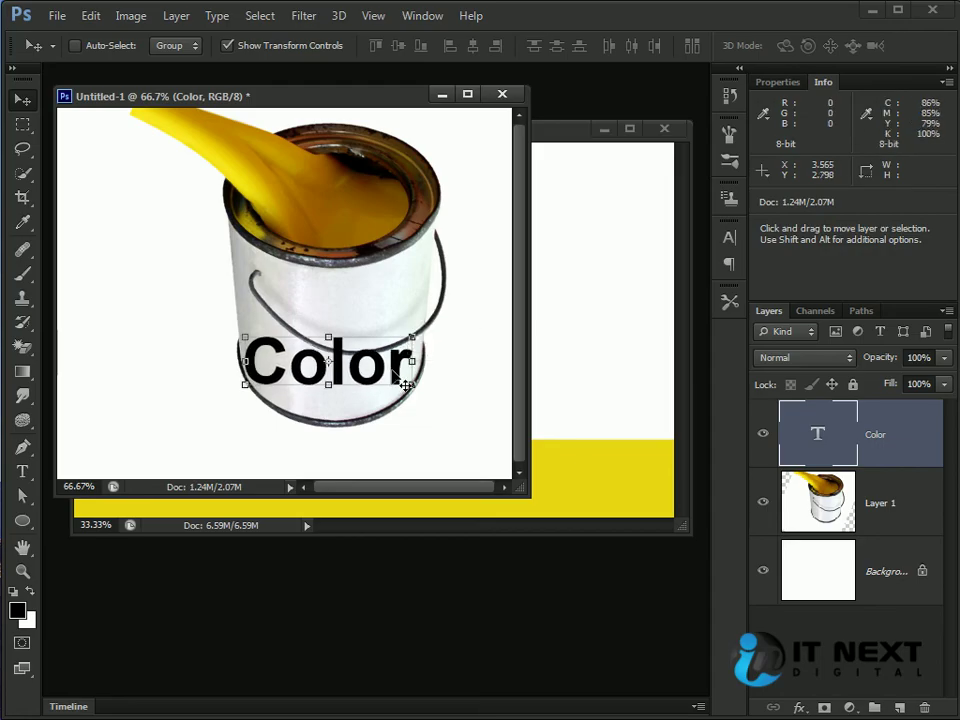
drag(405, 383, 433, 316)
Reduce the "Color" text to 38 pt and nudge it to the middle of the can, below the rim
double_click(818, 431)
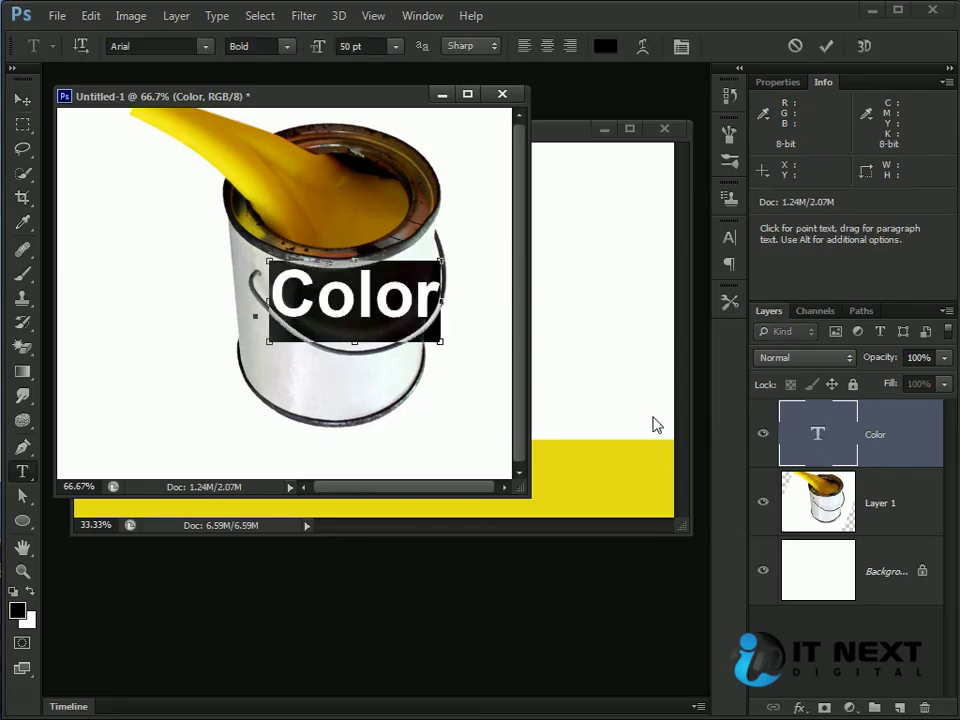
key(ctrl+shift+comma)
key(ctrl+shift+comma)
key(ctrl+shift+comma)
key(ctrl+shift+comma)
key(ctrl+shift+comma)
key(ctrl+shift+comma)
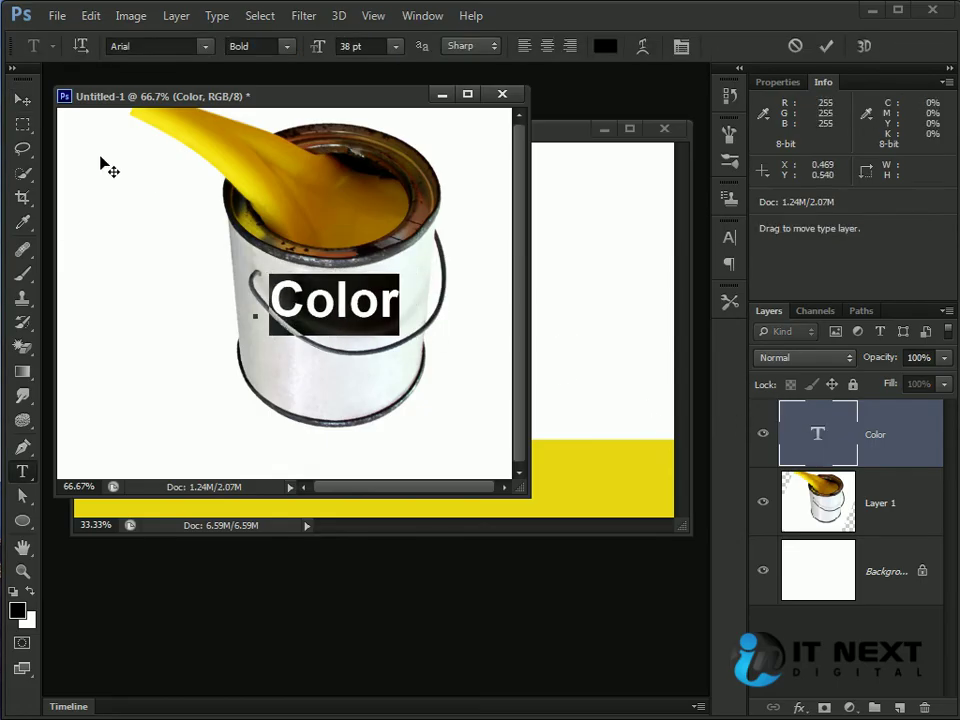
click(21, 100)
drag(384, 314, 388, 305)
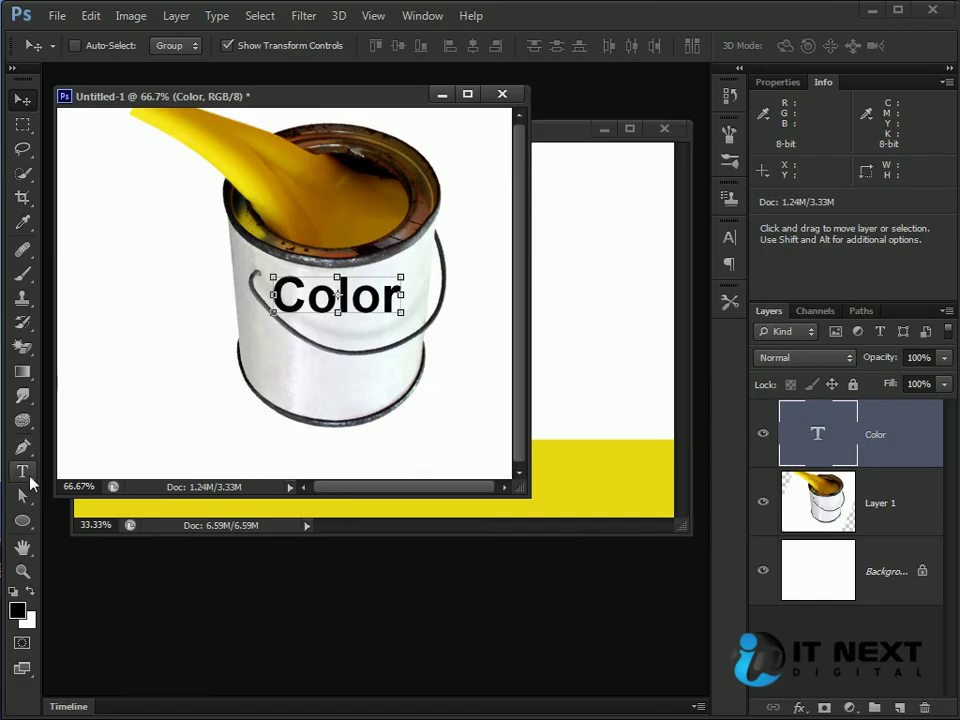
Open the warp settings for the "Color" text, try the Arc style with a −16% bend, and reset the bend to 0
click(25, 476)
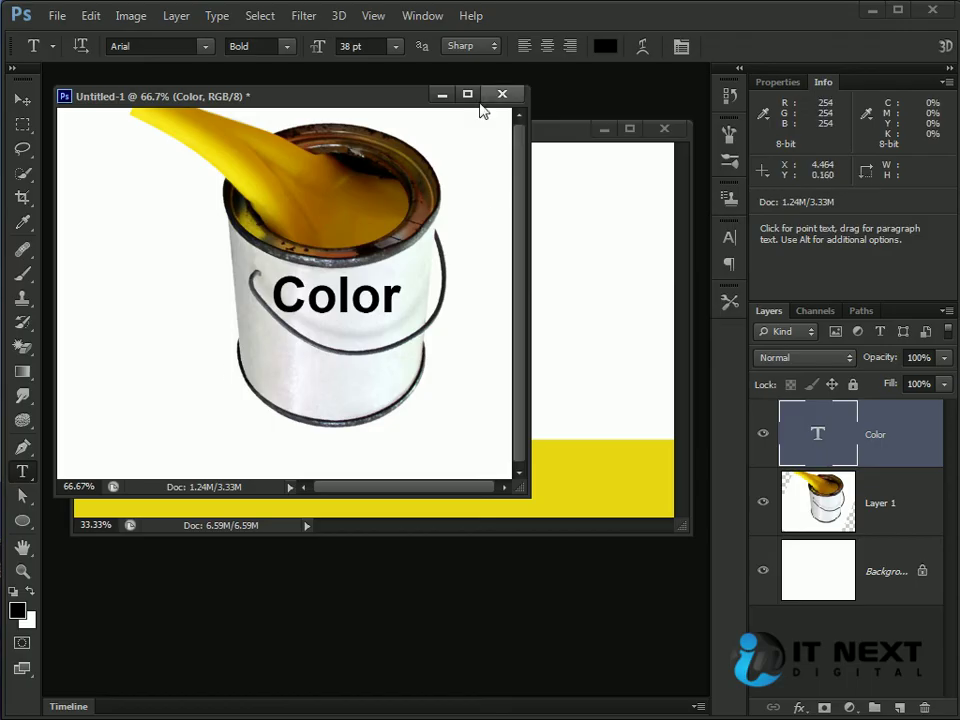
click(641, 47)
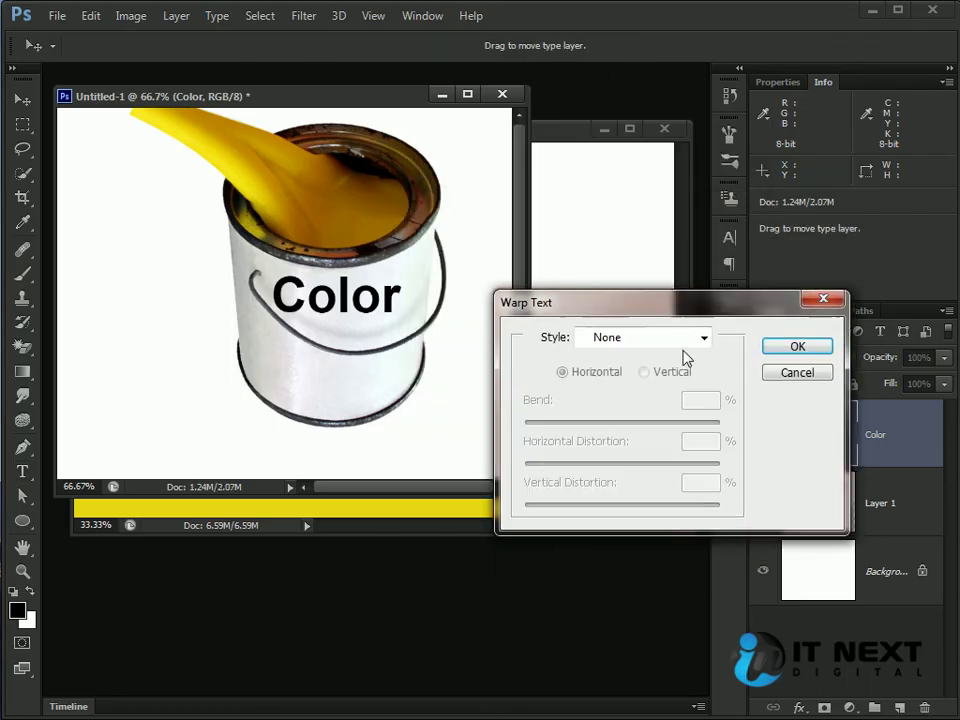
click(686, 337)
click(671, 392)
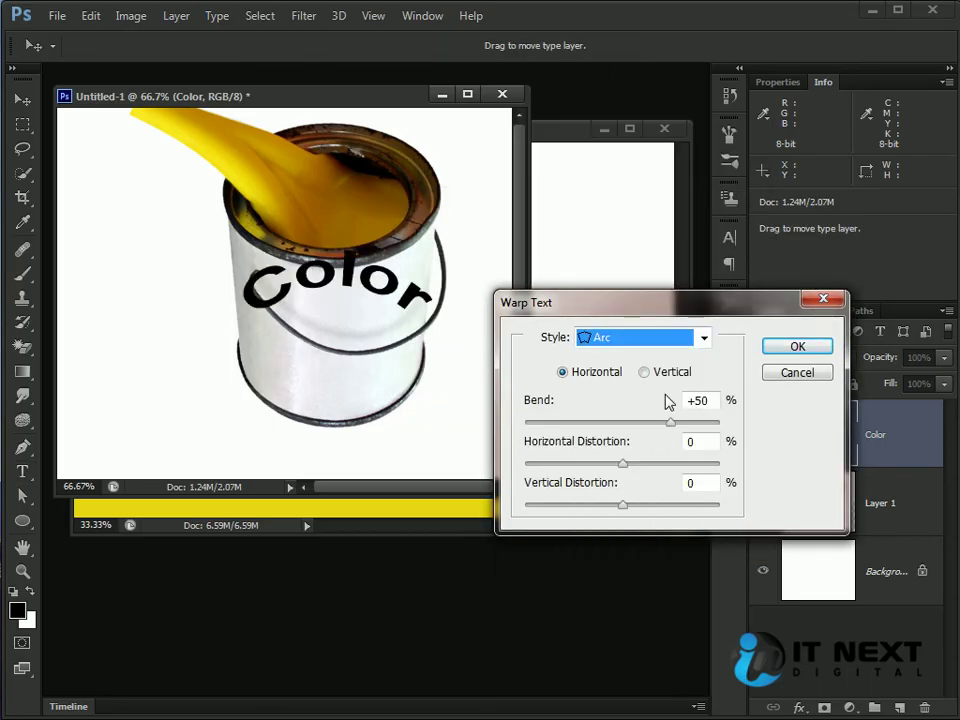
drag(670, 422, 606, 431)
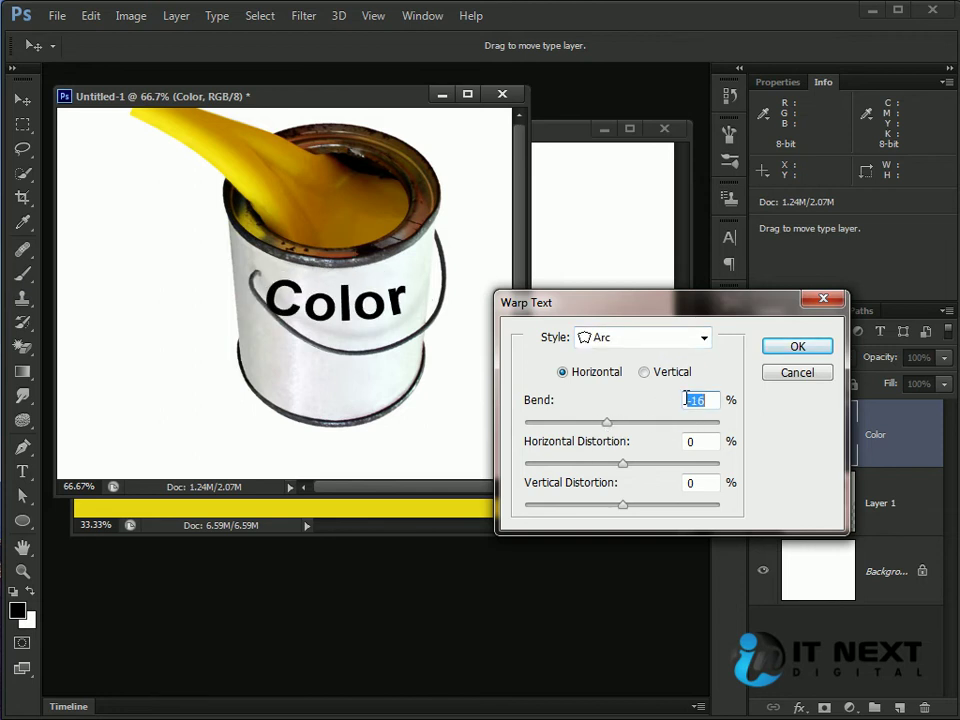
text(0)
Warp the "Color" text with the horizontal Arch style at a −25% bend and apply it
click(670, 340)
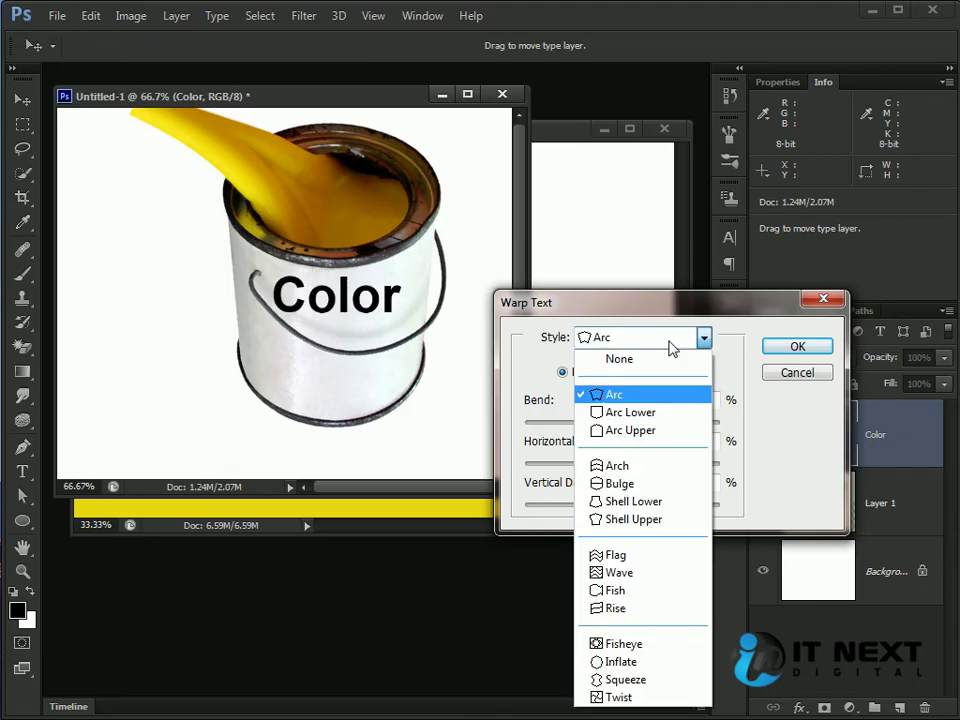
click(698, 470)
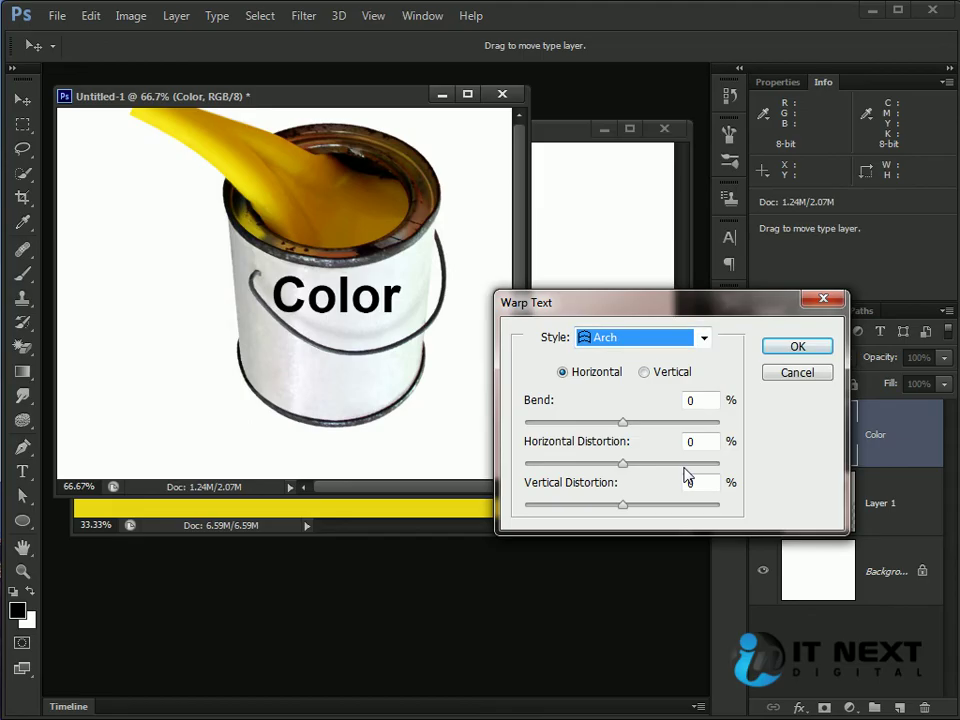
drag(632, 424, 596, 425)
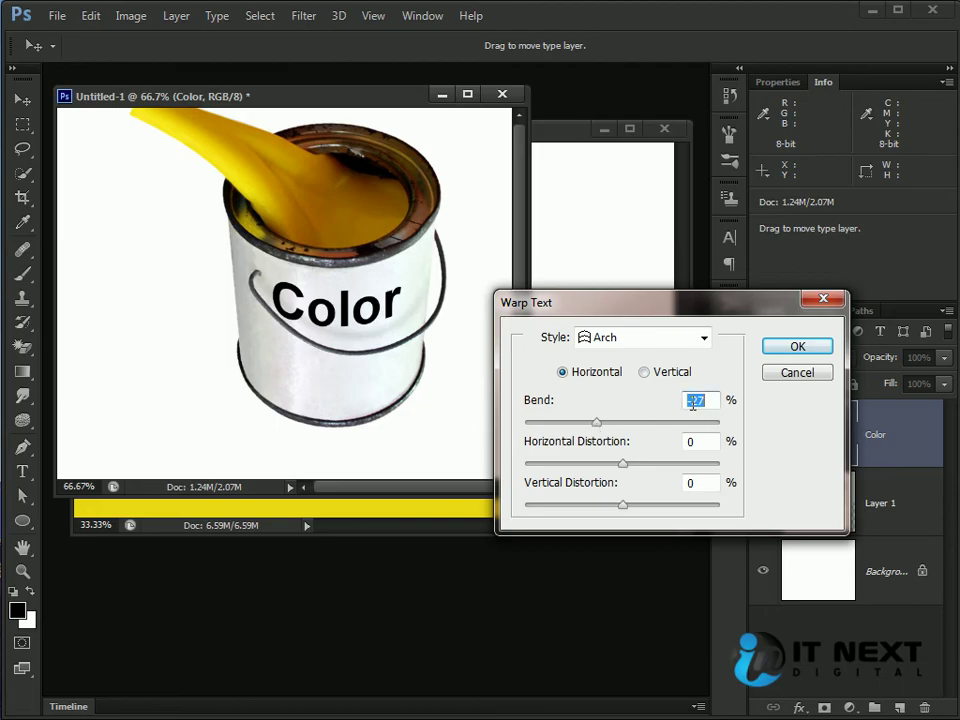
text(-25)
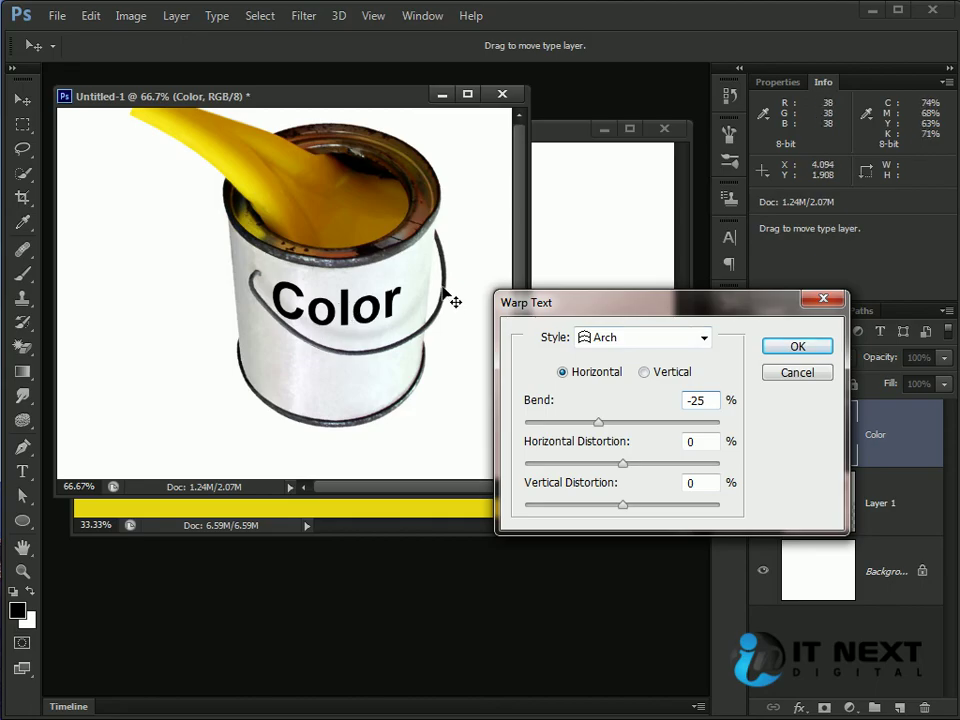
click(797, 346)
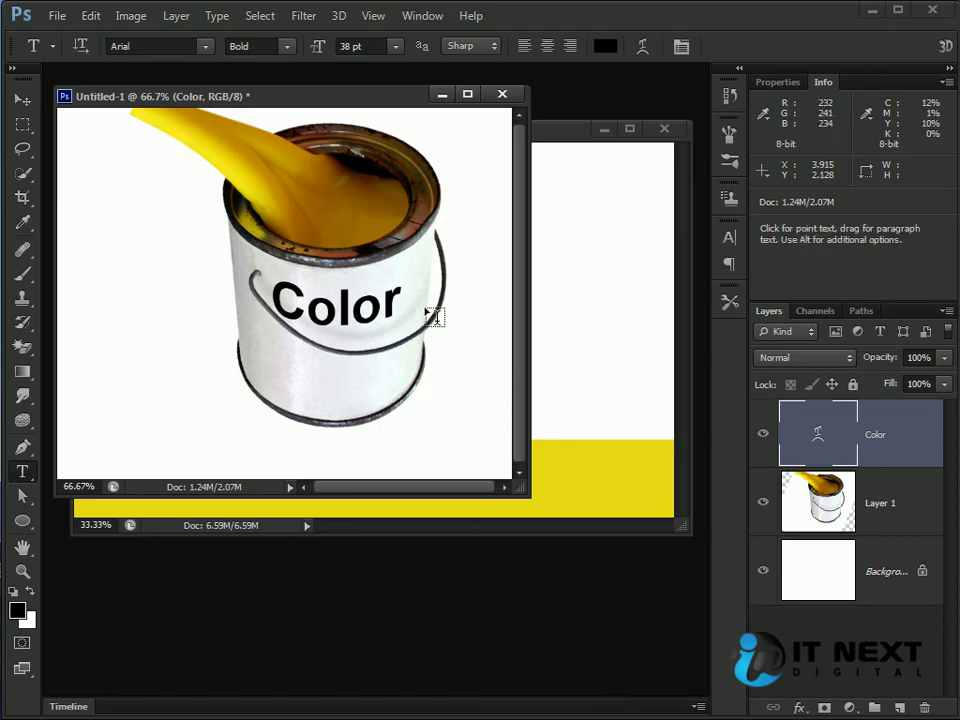
Replace the "Color" text layer with a letter-shaped copy of the can layer, cut from the text's outline
ctrl+click(812, 438)
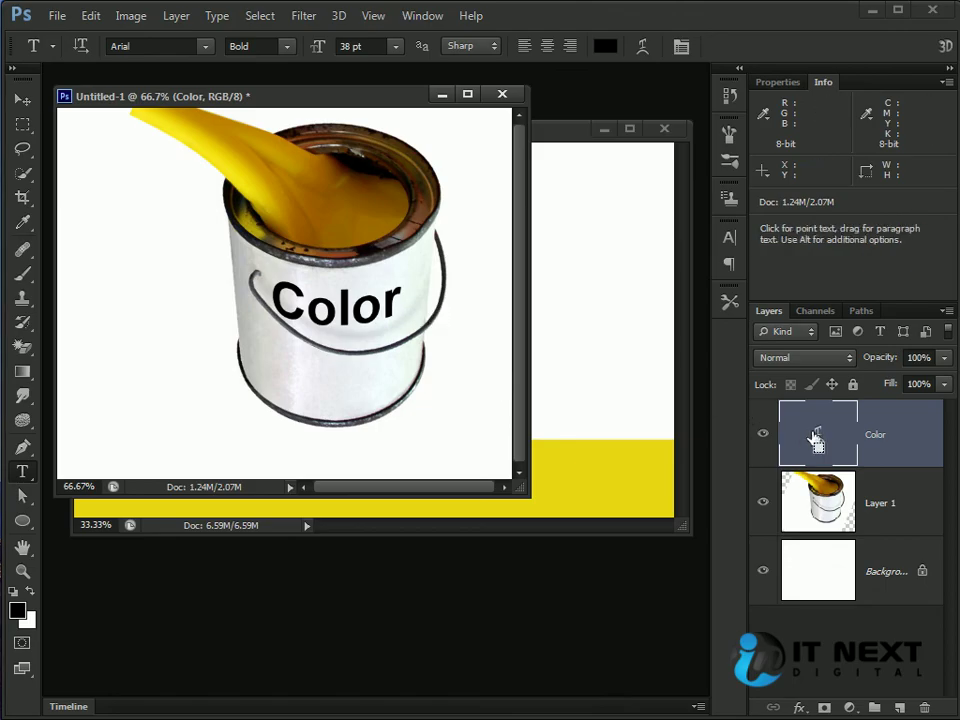
drag(815, 437, 924, 707)
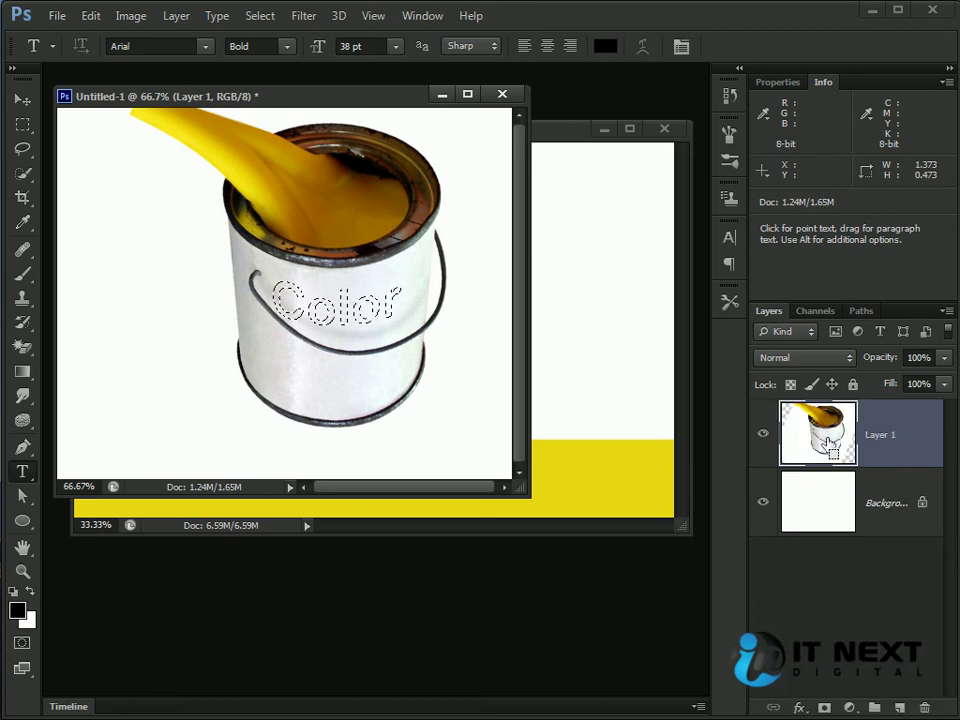
key(ctrl+j)
click(763, 503)
click(763, 503)
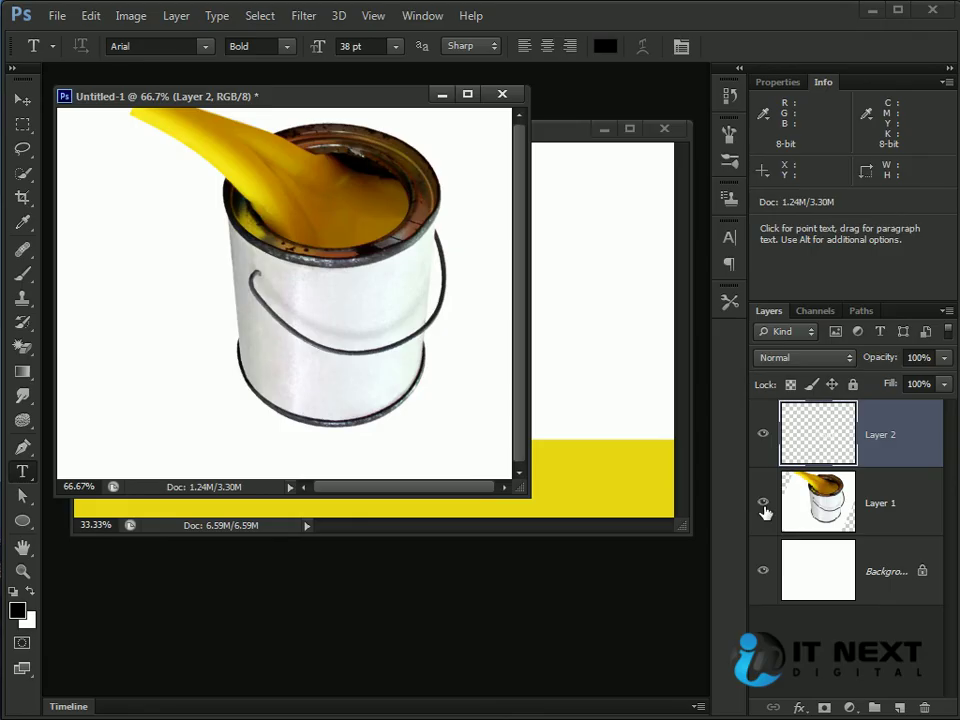
Add a black outside Stroke effect at 9% opacity to the letter-shaped layer
double_click(818, 432)
mouse_move(624, 188)
mouse_down()
mouse_move(589, 233)
mouse_move(636, 198)
mouse_move(673, 193)
mouse_up()
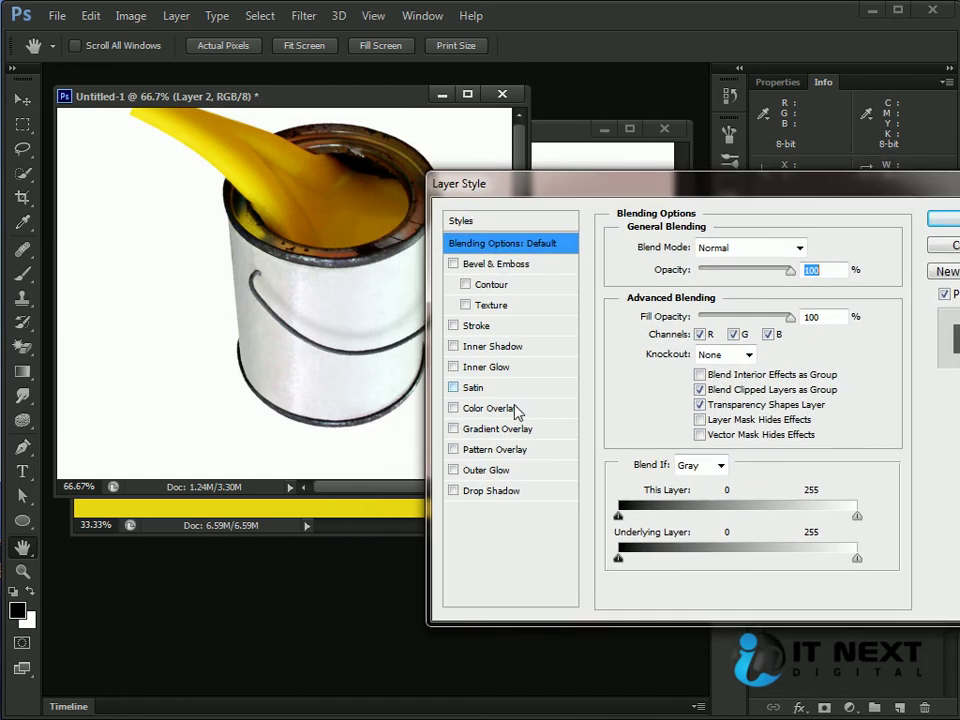
click(453, 325)
click(478, 326)
drag(789, 315, 689, 322)
click(665, 377)
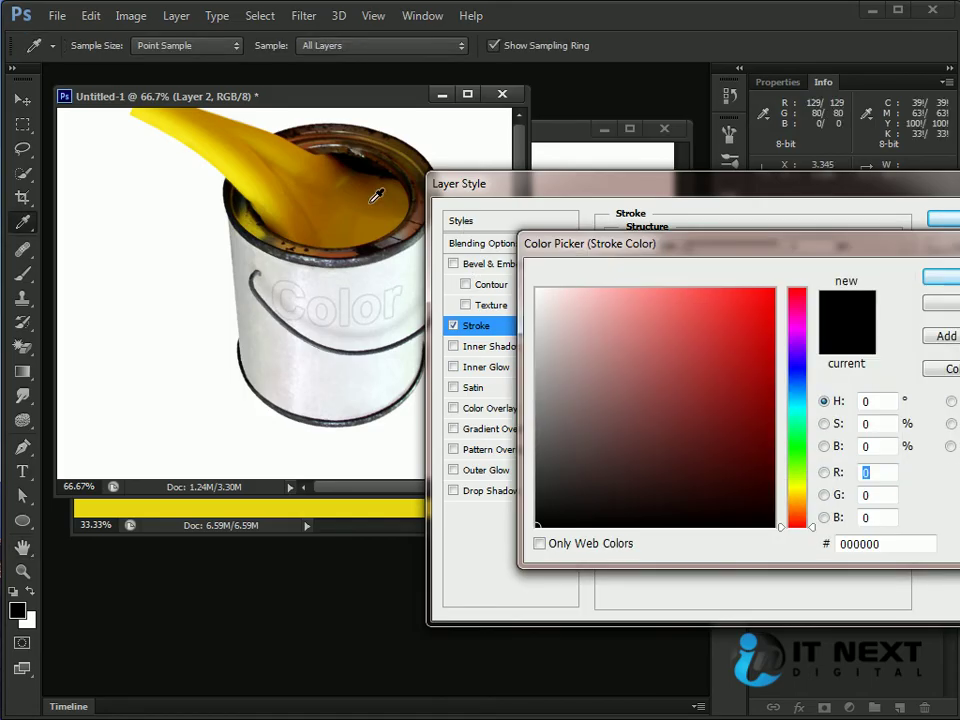
click(253, 158)
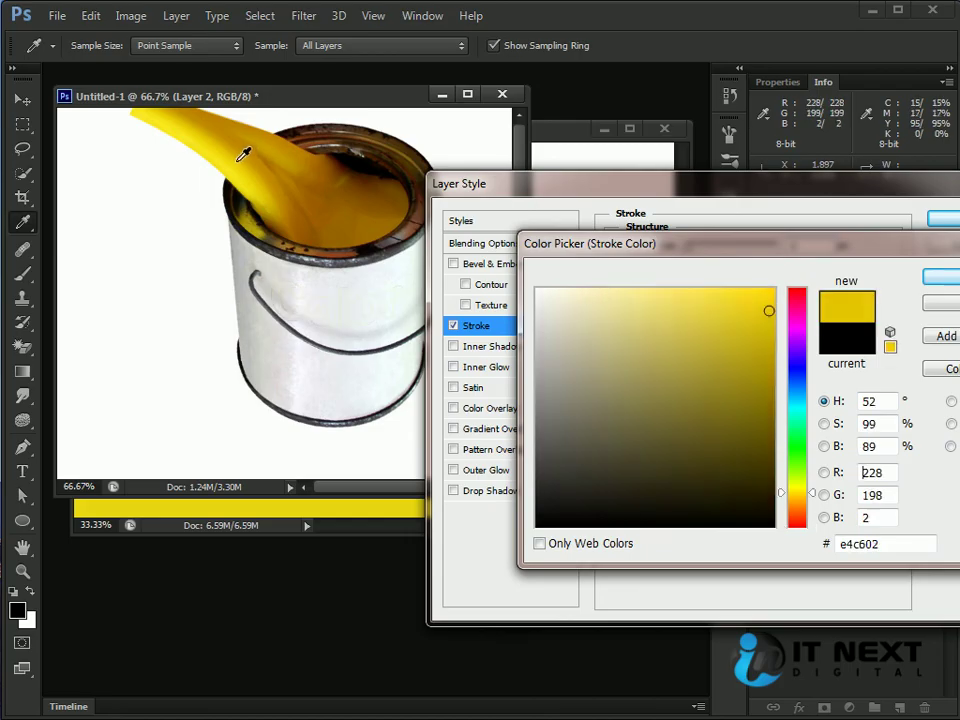
click(934, 303)
Add a Color Overlay to the letters using the yellow f2d90a sampled from the pouring paint
click(454, 406)
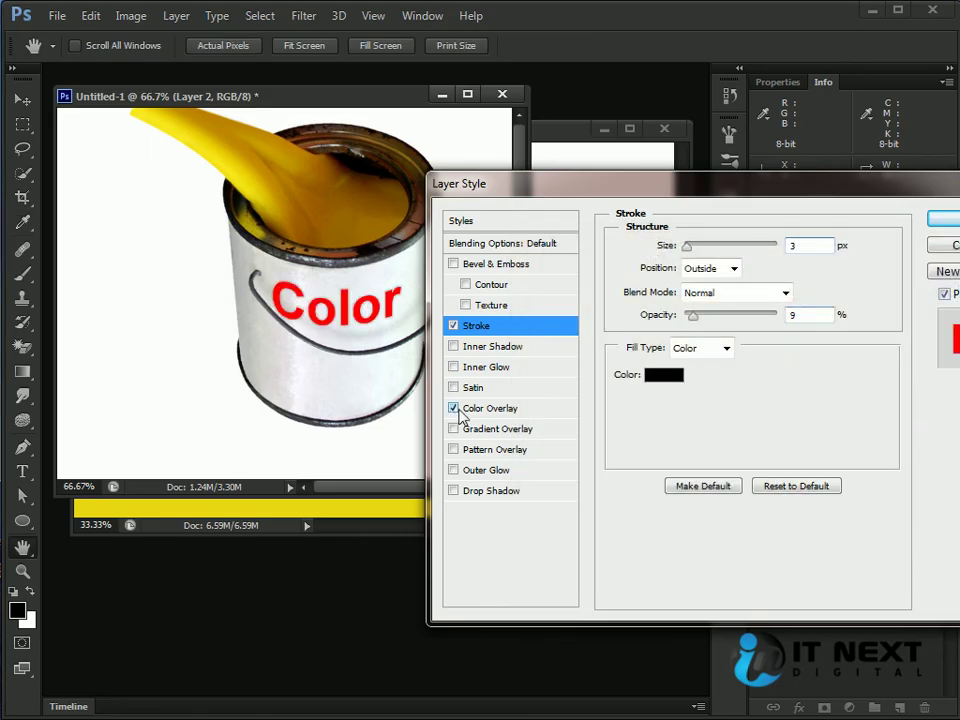
click(490, 408)
click(816, 247)
click(236, 163)
click(243, 157)
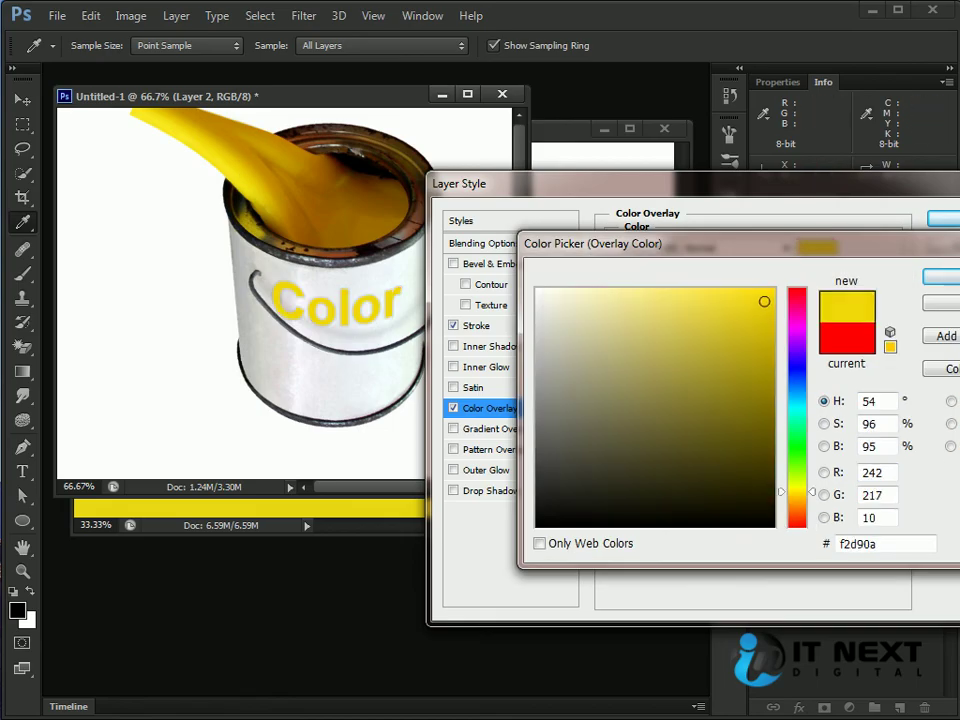
key(space)
key(Return)
Add a Drop Shadow to the letters with 29% opacity, 2 px distance and 3 px size
click(453, 490)
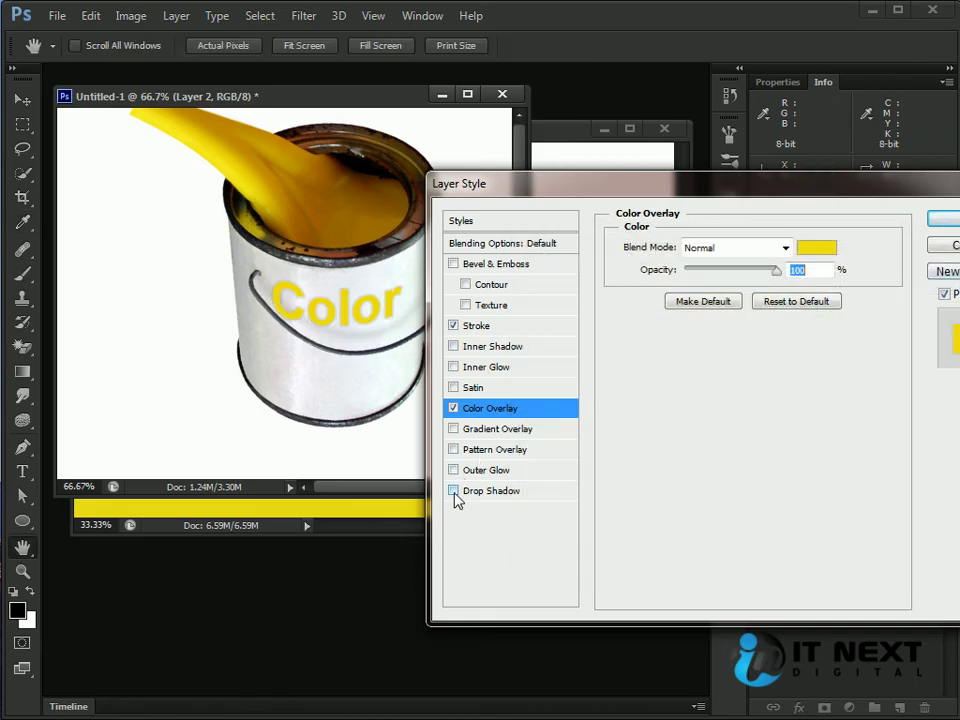
click(482, 495)
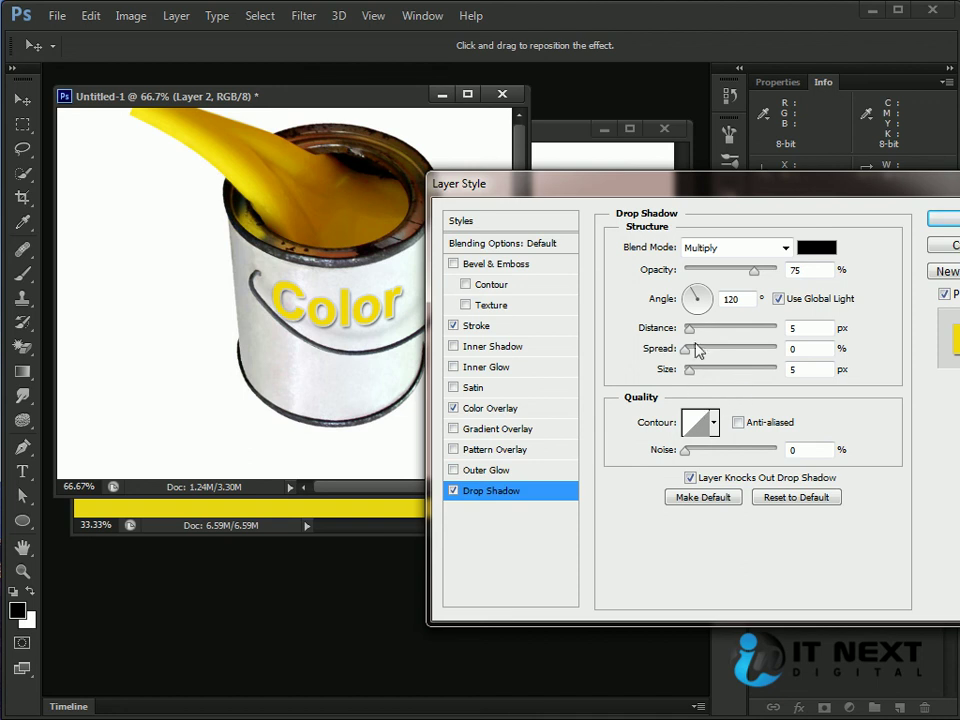
drag(692, 333, 686, 371)
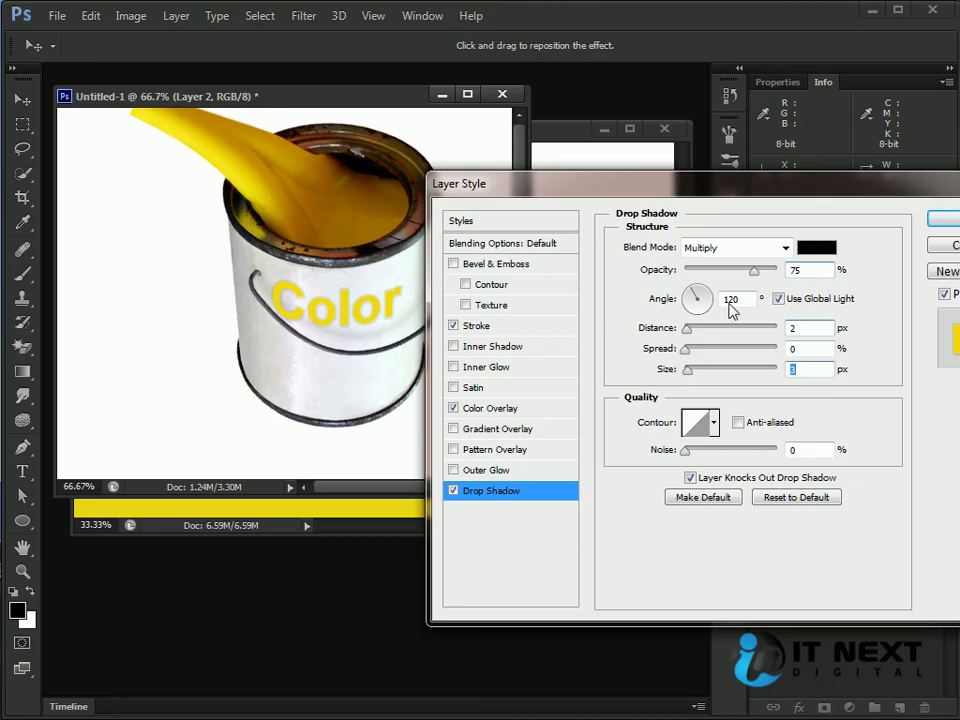
drag(755, 270, 710, 280)
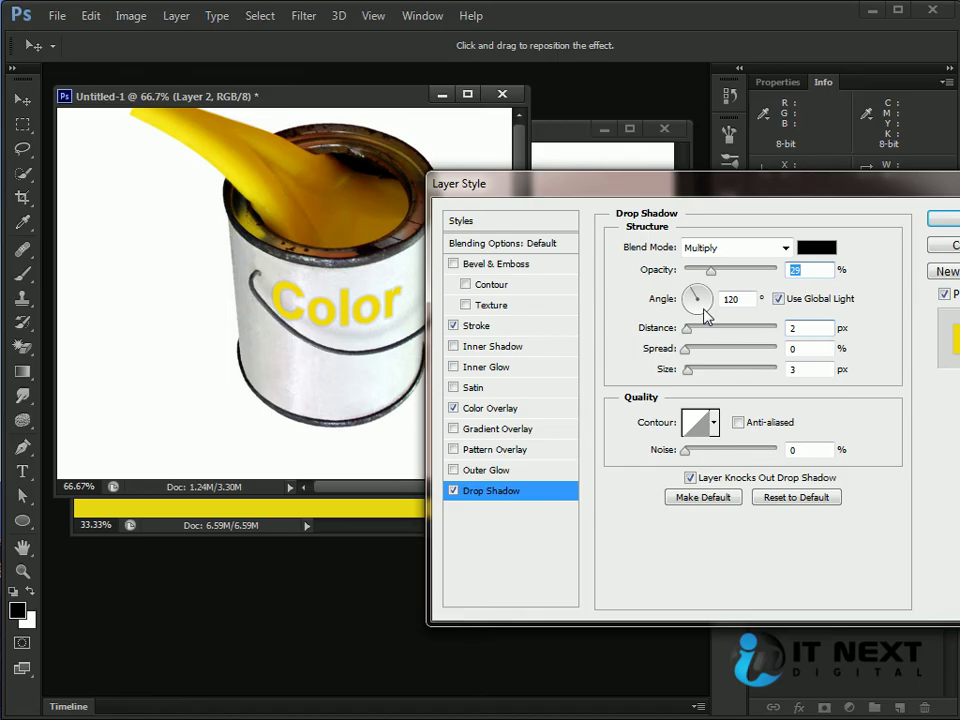
Set the letters' stroke size to 2 px and apply the layer effects
click(478, 326)
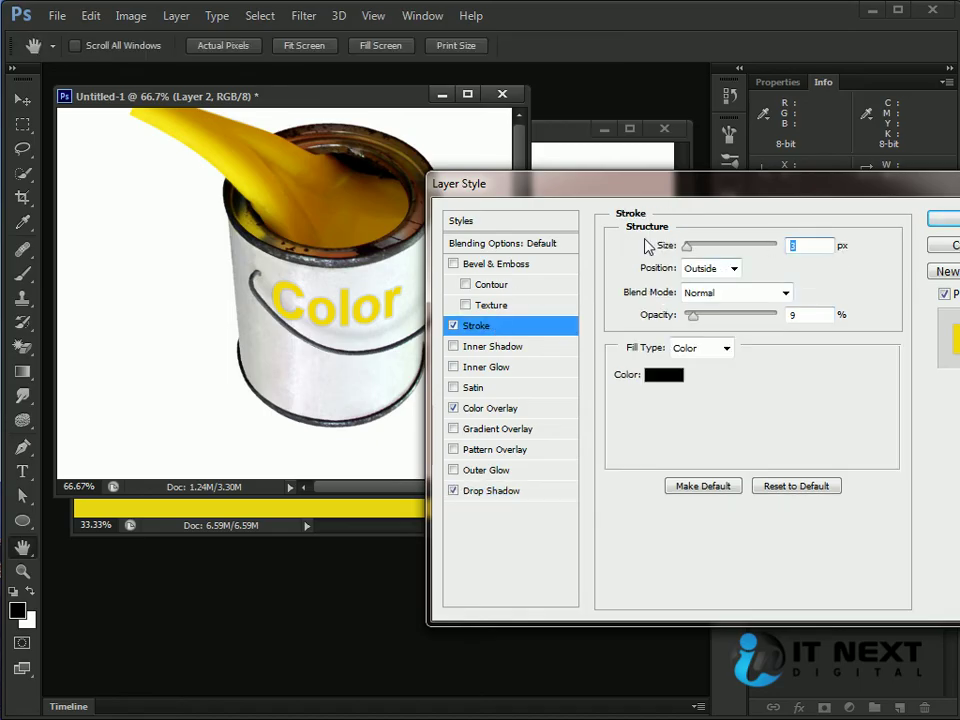
double_click(793, 245)
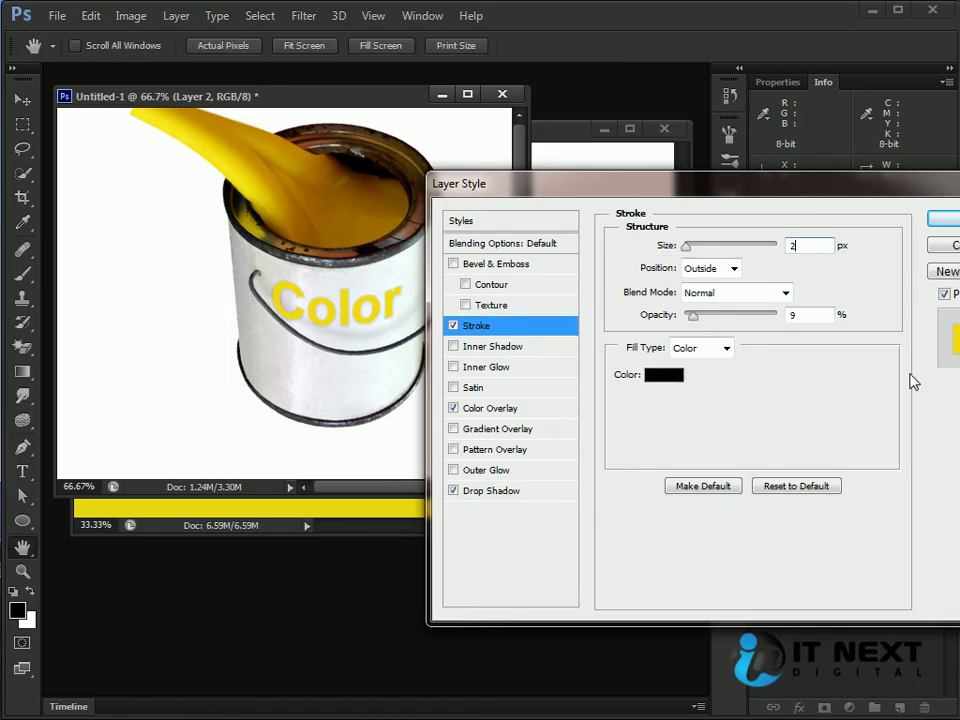
key(Return)
key(t)
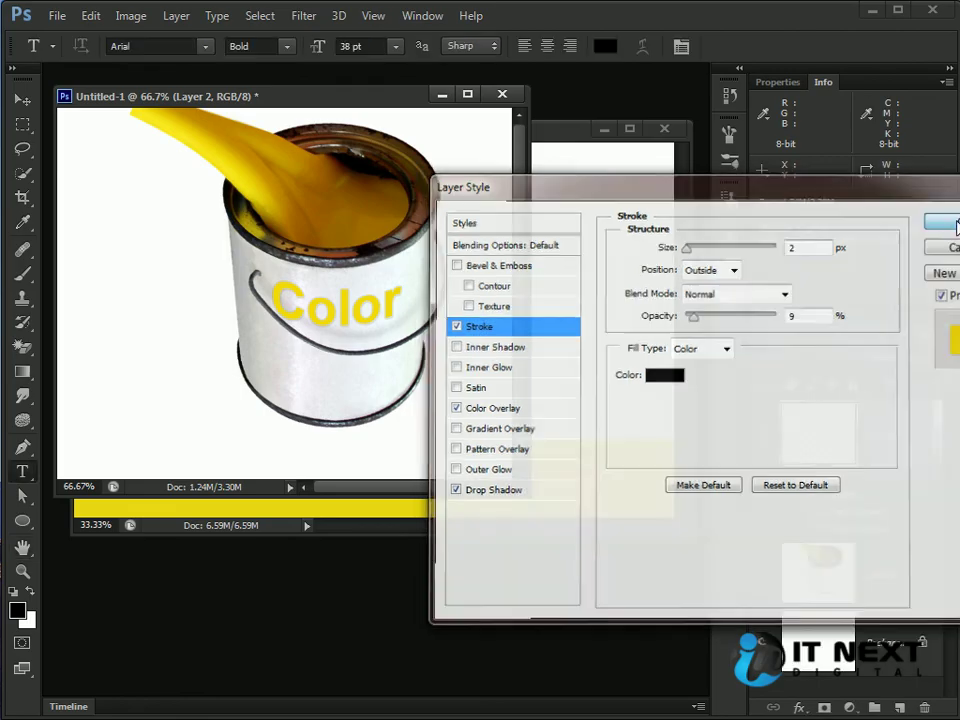
Select the paint can layer with the Move tool and shift the document window down to uncover clip_03.jpg behind it
click(20, 102)
ctrl+click(478, 277)
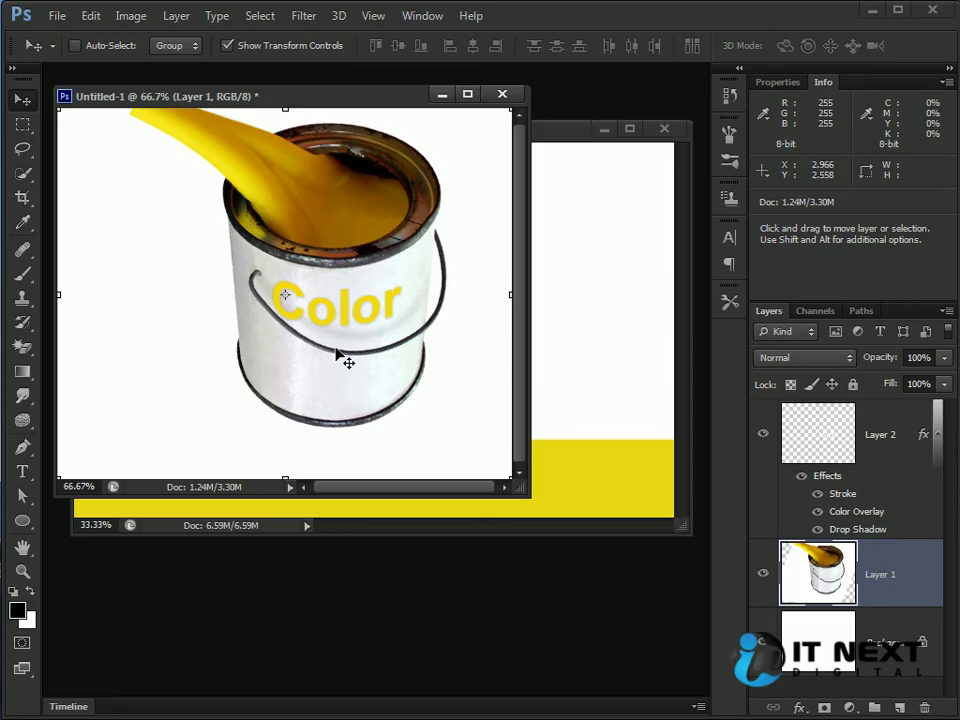
drag(390, 99, 456, 229)
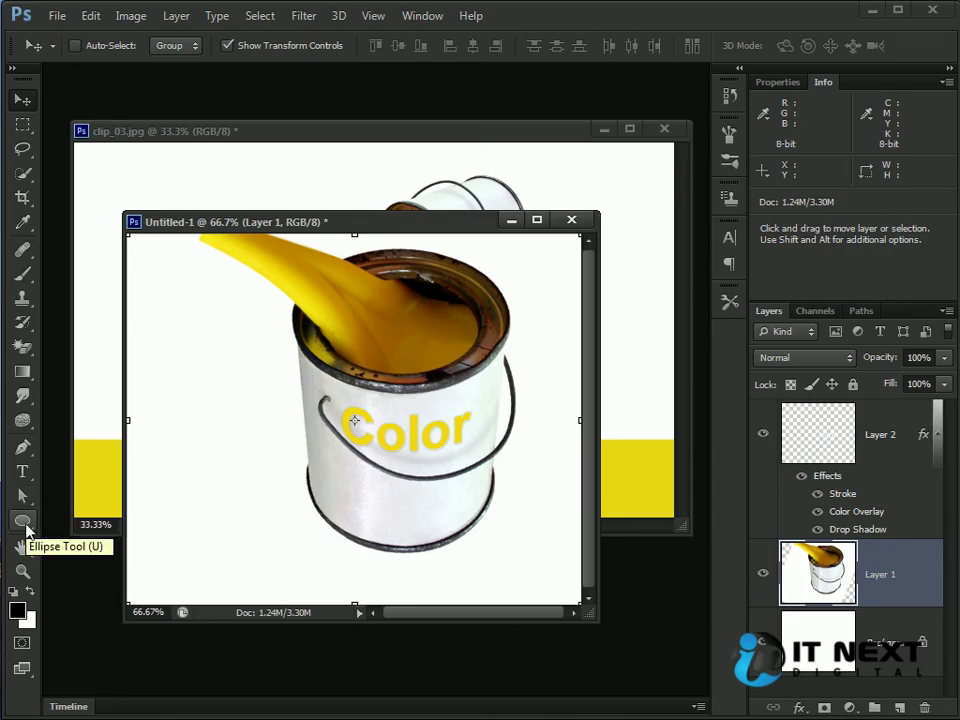
Compare the variants of the shape tools with those of the marquee tools, and return to the Ellipse tool
click(24, 522)
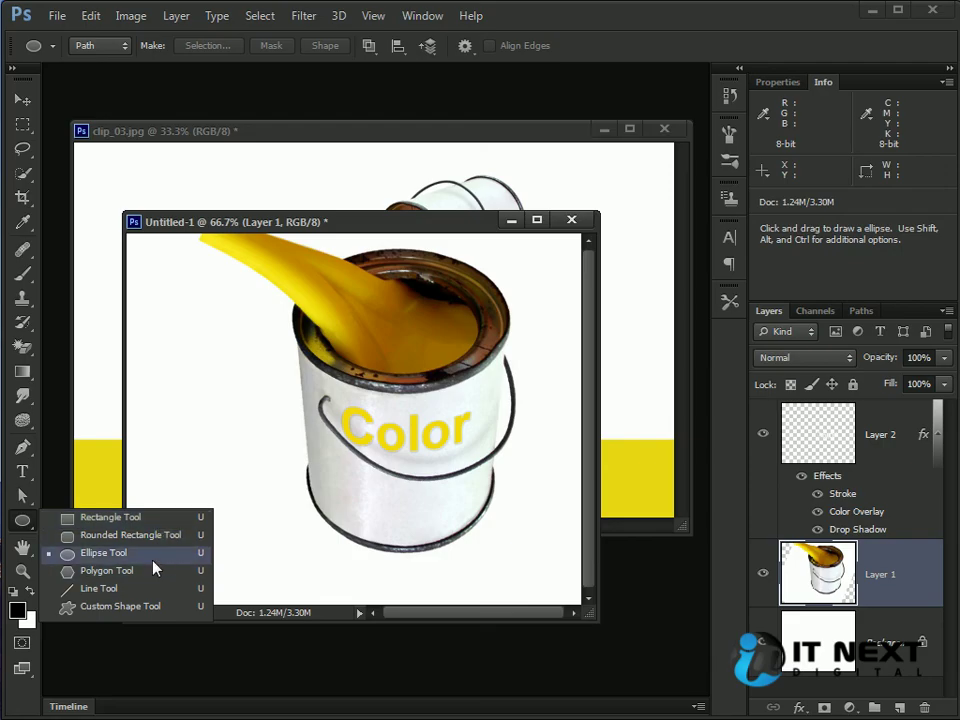
click(24, 125)
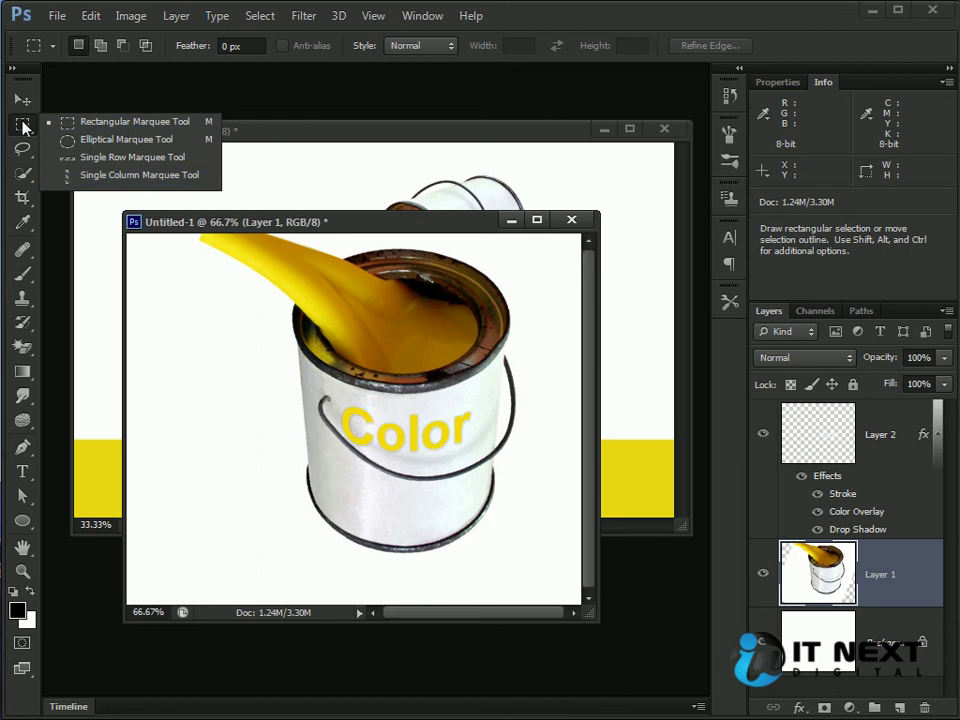
click(24, 125)
click(22, 521)
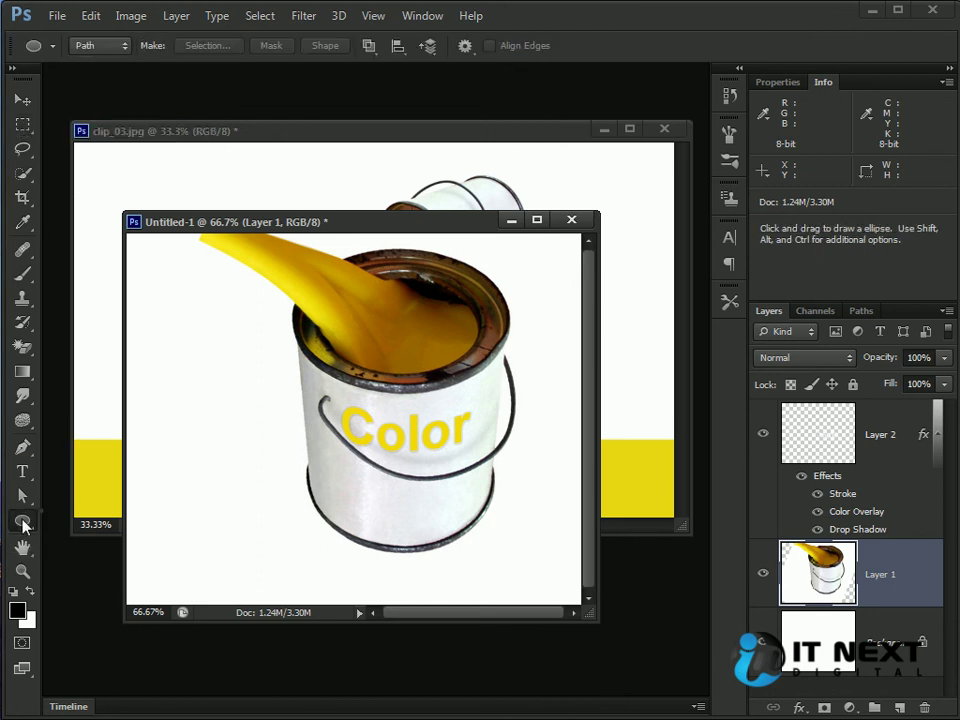